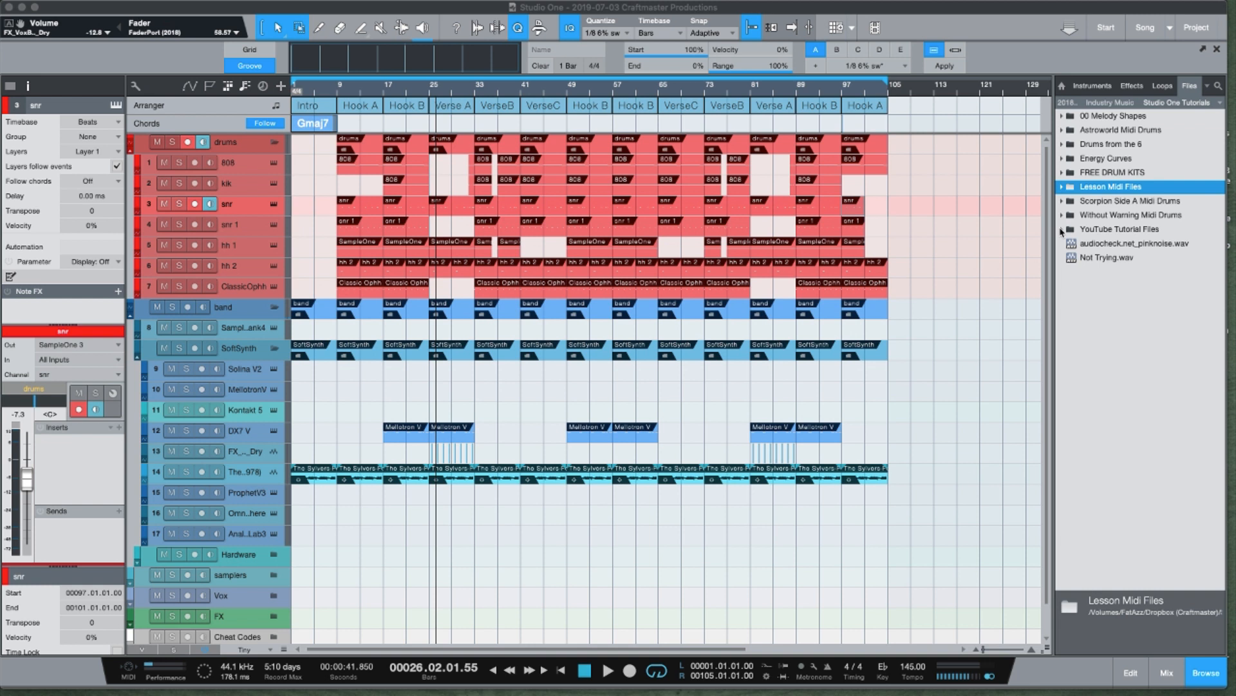
- Examine the MIDI drum files in the A Boogie 160 and Blueface Shoreline 180 folders under YouTube Tutorial Files
click(1062, 230)
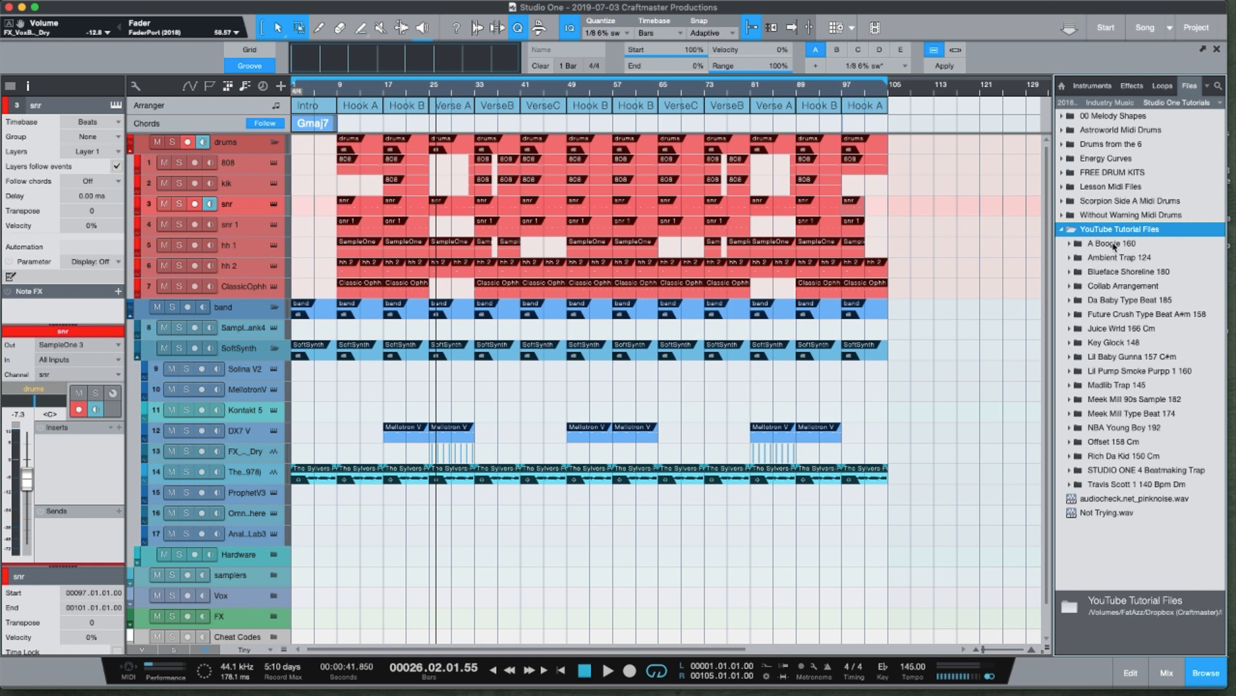
click(1070, 243)
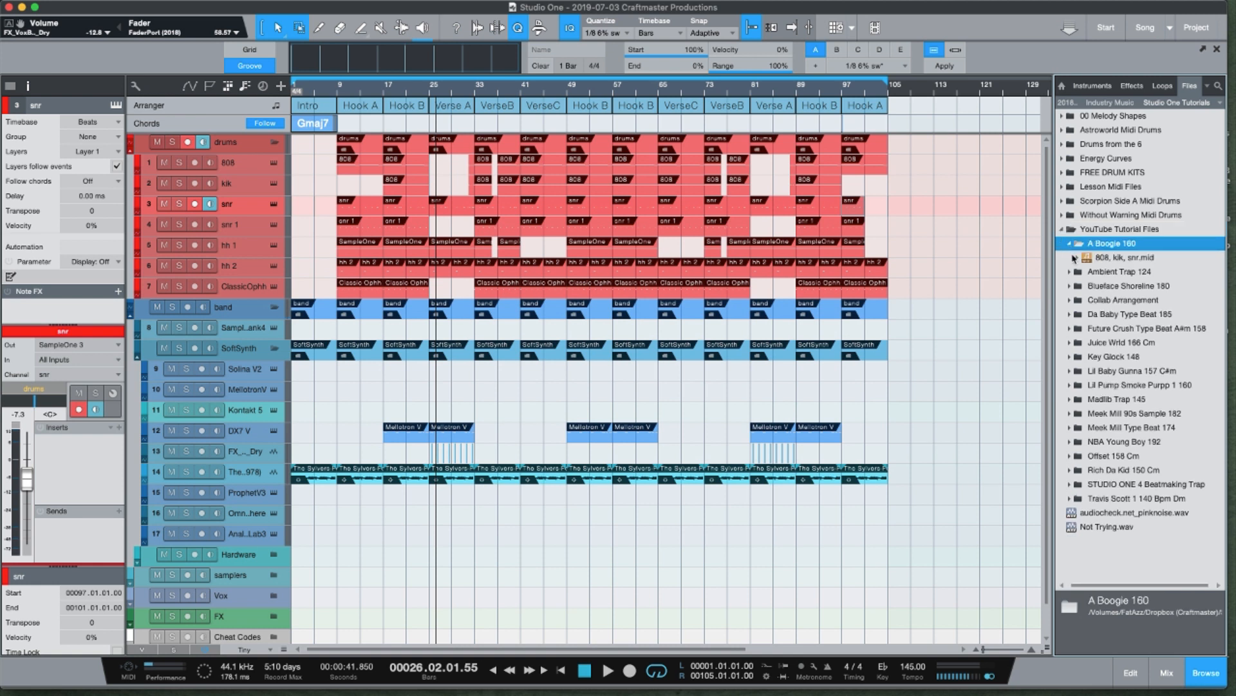
click(1074, 257)
click(1075, 258)
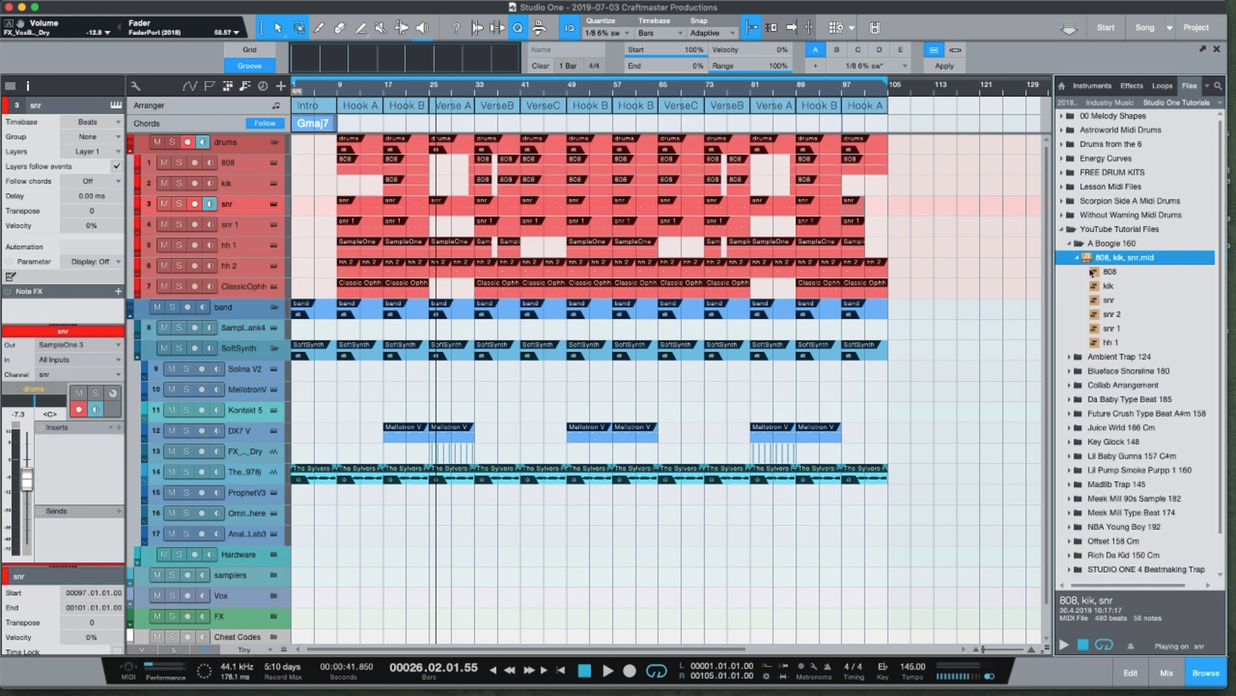
click(1069, 244)
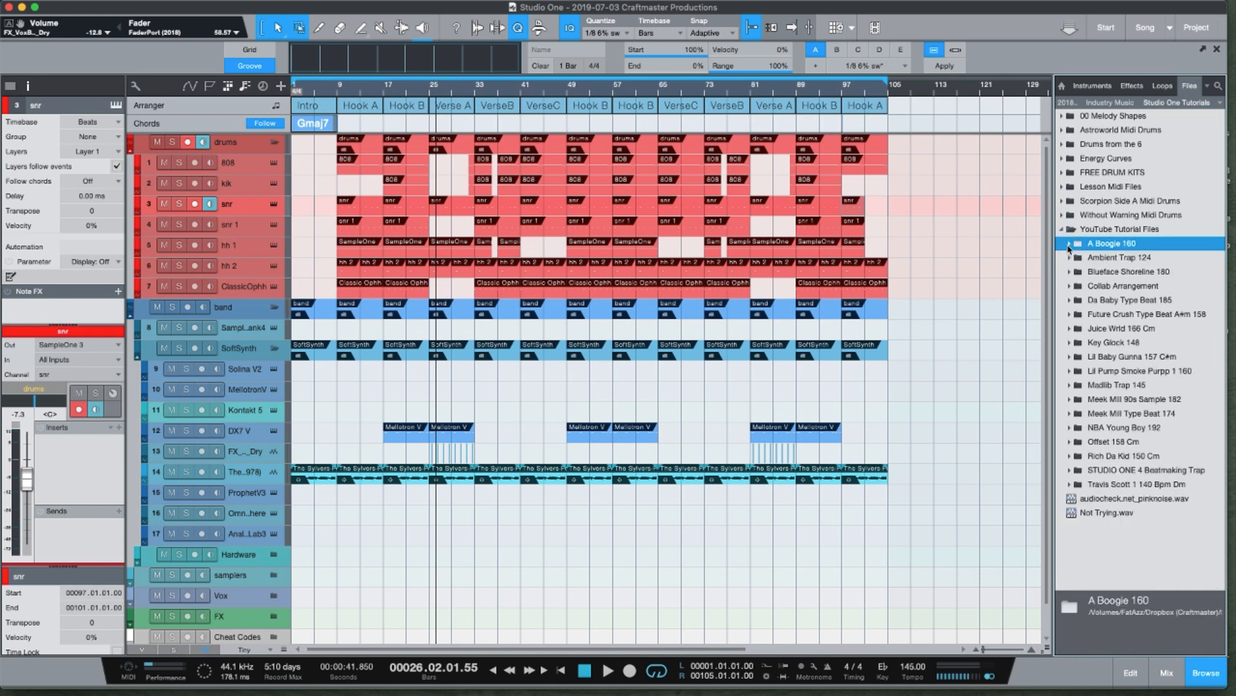
click(1070, 271)
click(1076, 286)
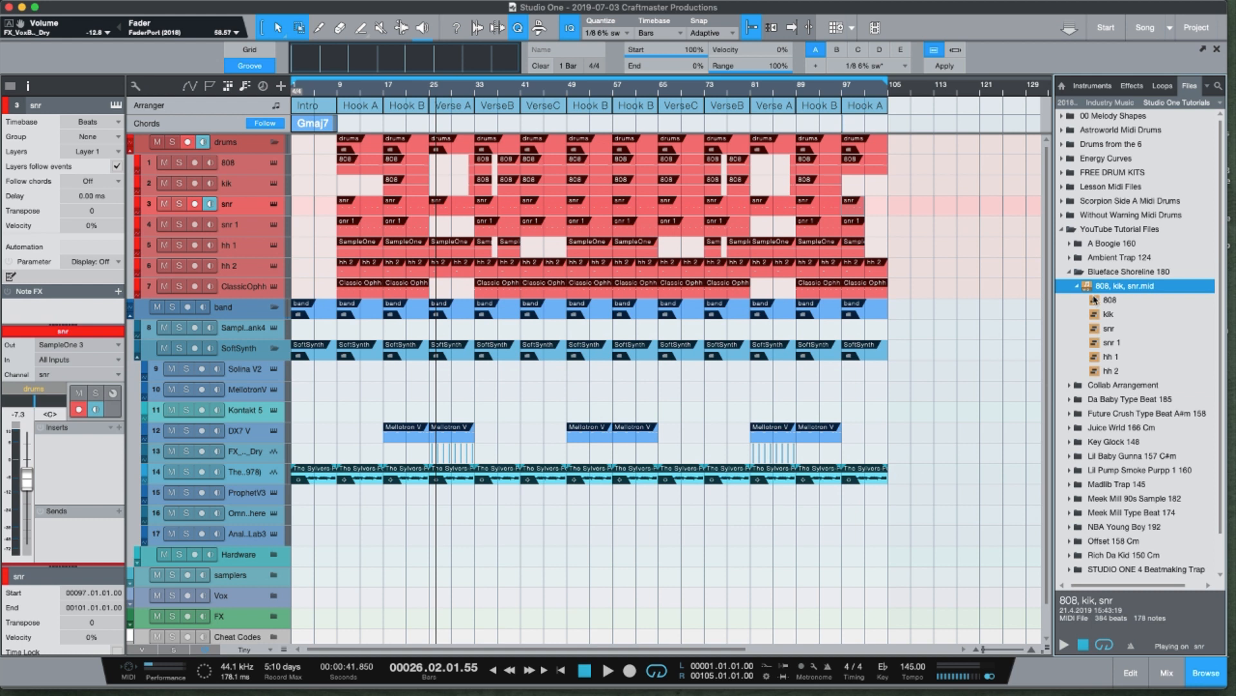
click(1070, 271)
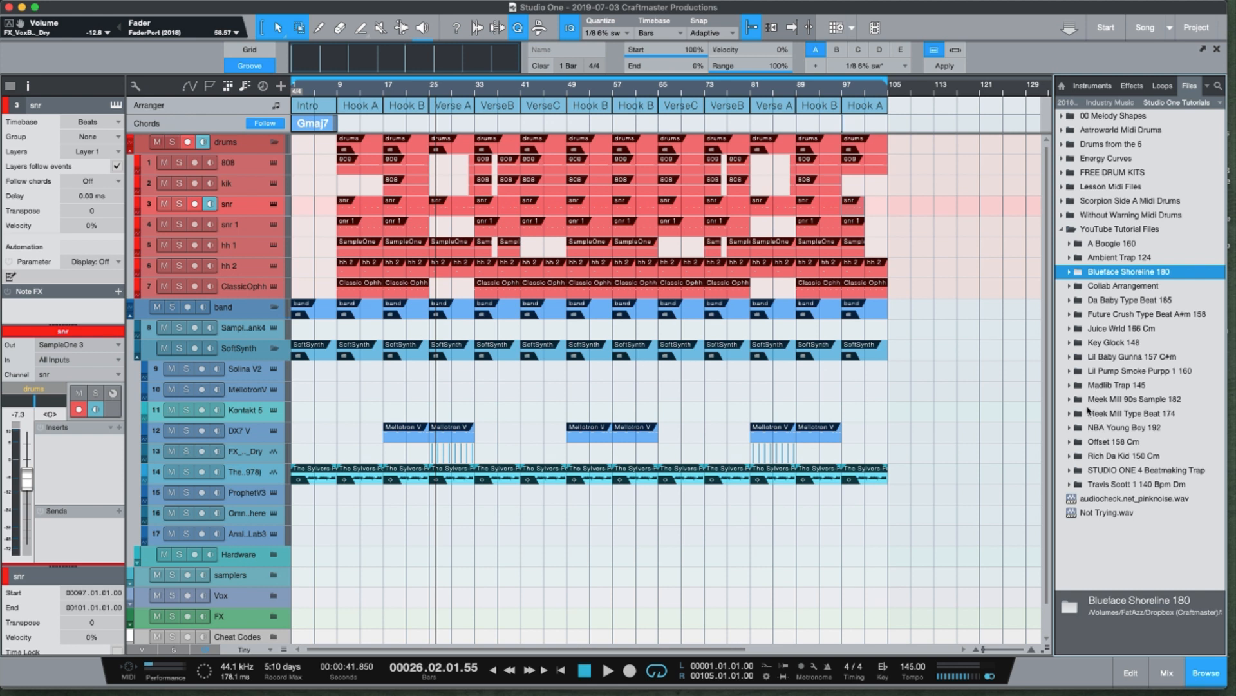
click(1060, 230)
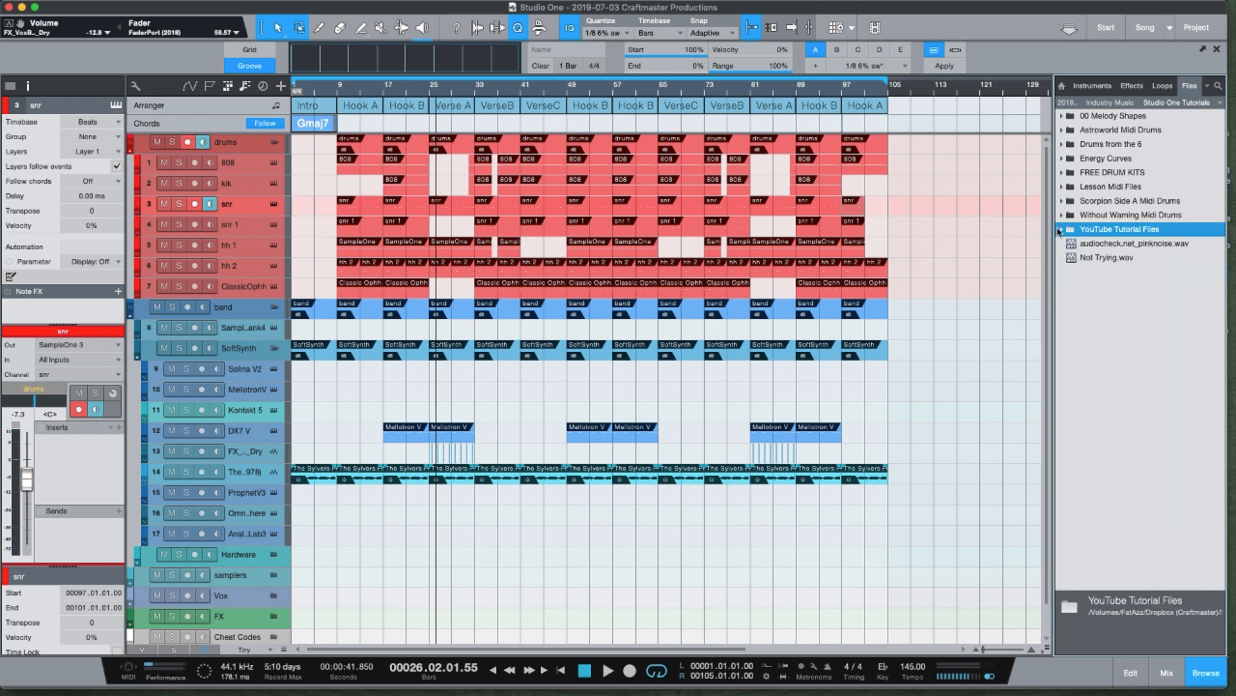
- Look through the subfolders inside the Lesson Midi Files folder
click(1061, 188)
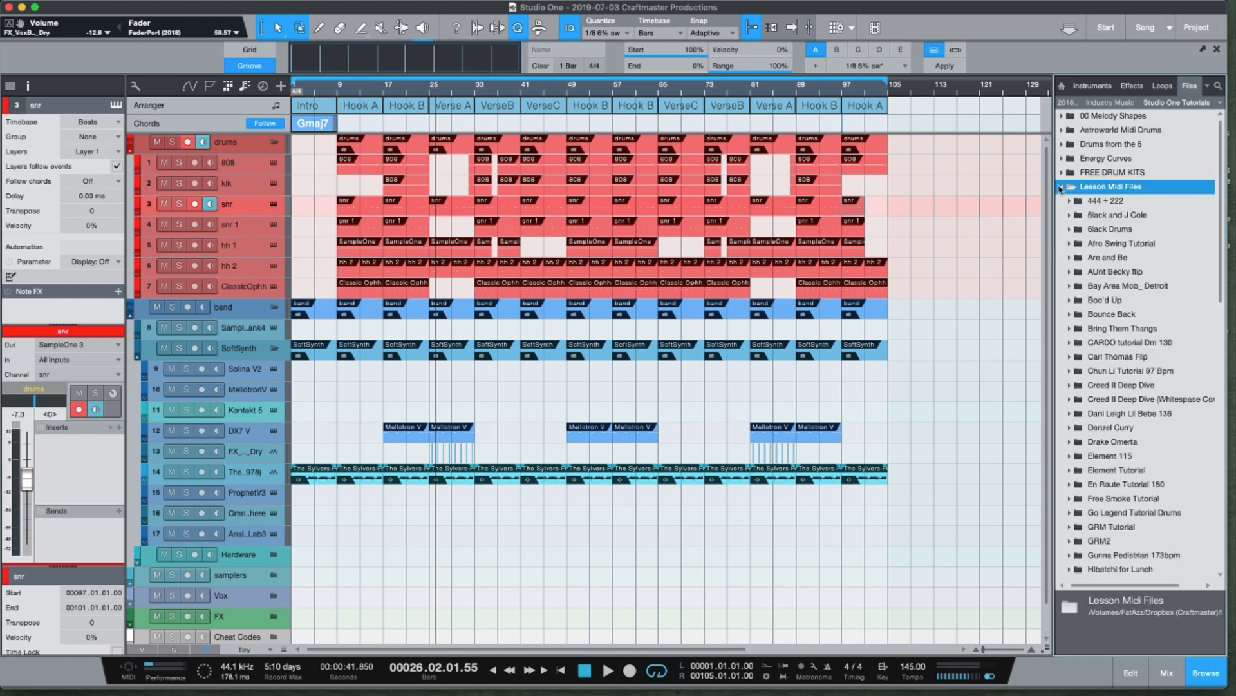
scroll(1116, 270, down, 10)
scroll(1116, 270, down, 8)
scroll(1116, 271, down, 4)
scroll(1116, 271, up, 12)
scroll(1116, 271, up, 5)
click(1063, 188)
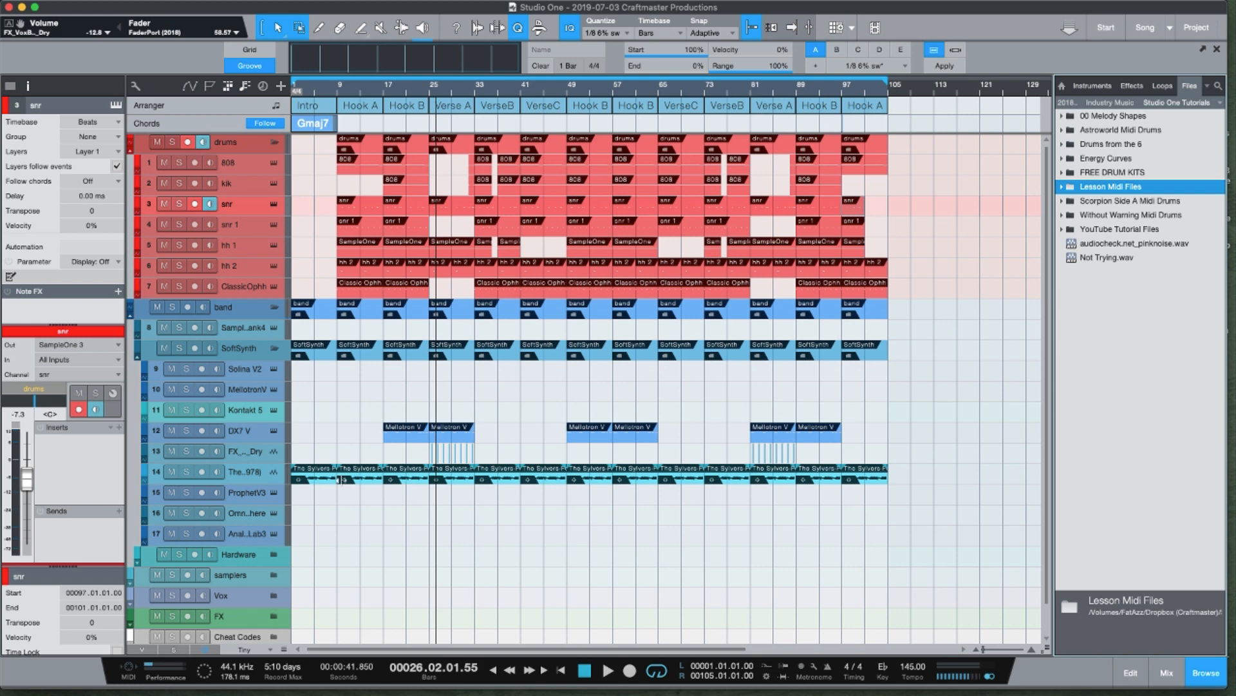
- Enlarge and select the Sylvers sample track, and set the loop range to the Intro section, bars 1 to 9
drag(270, 483, 270, 519)
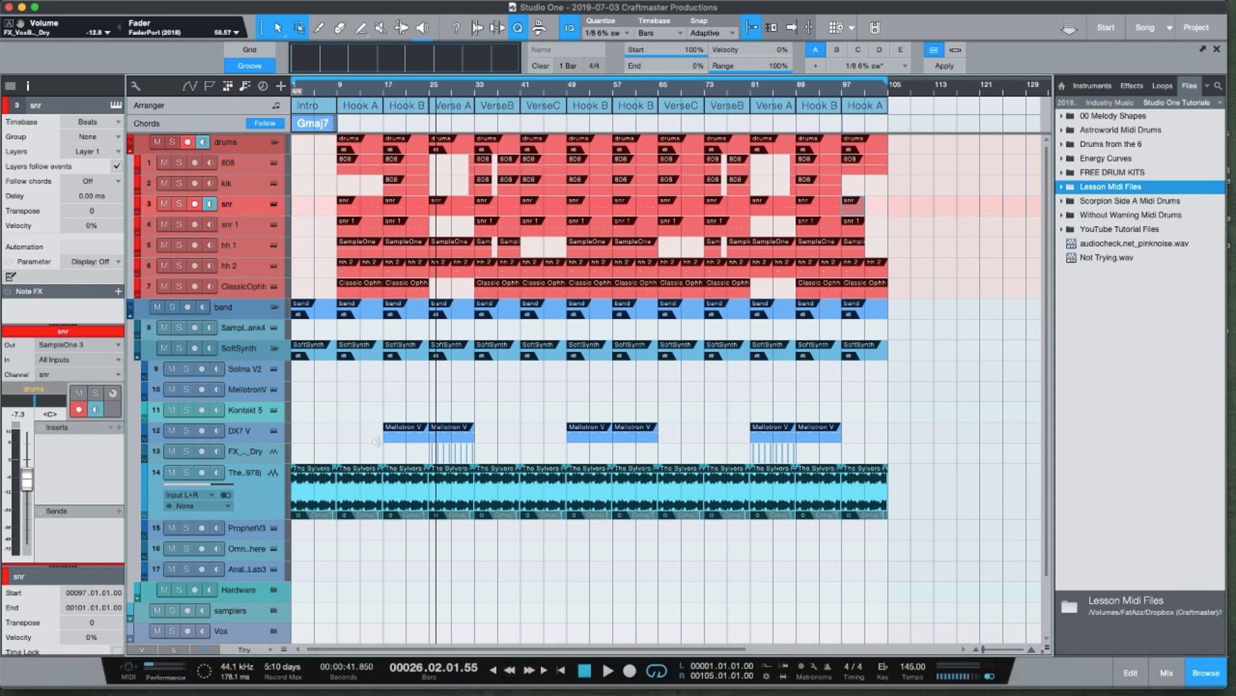
drag(889, 84, 336, 84)
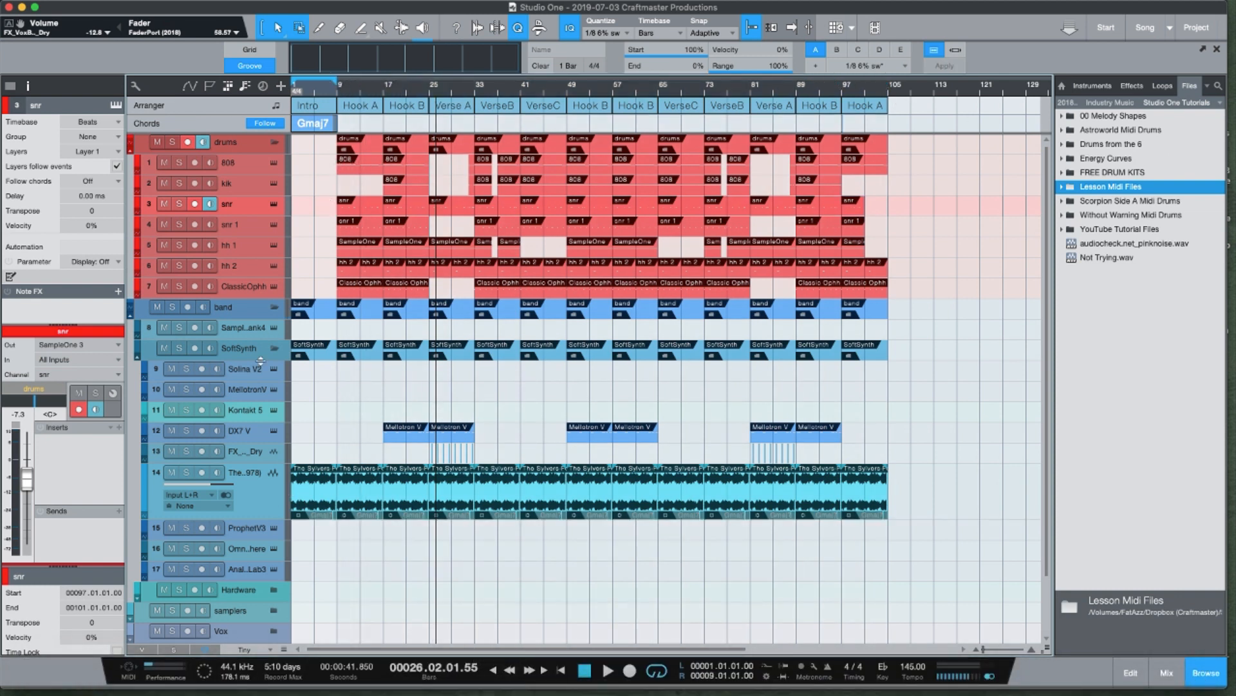
click(257, 486)
key(F4)
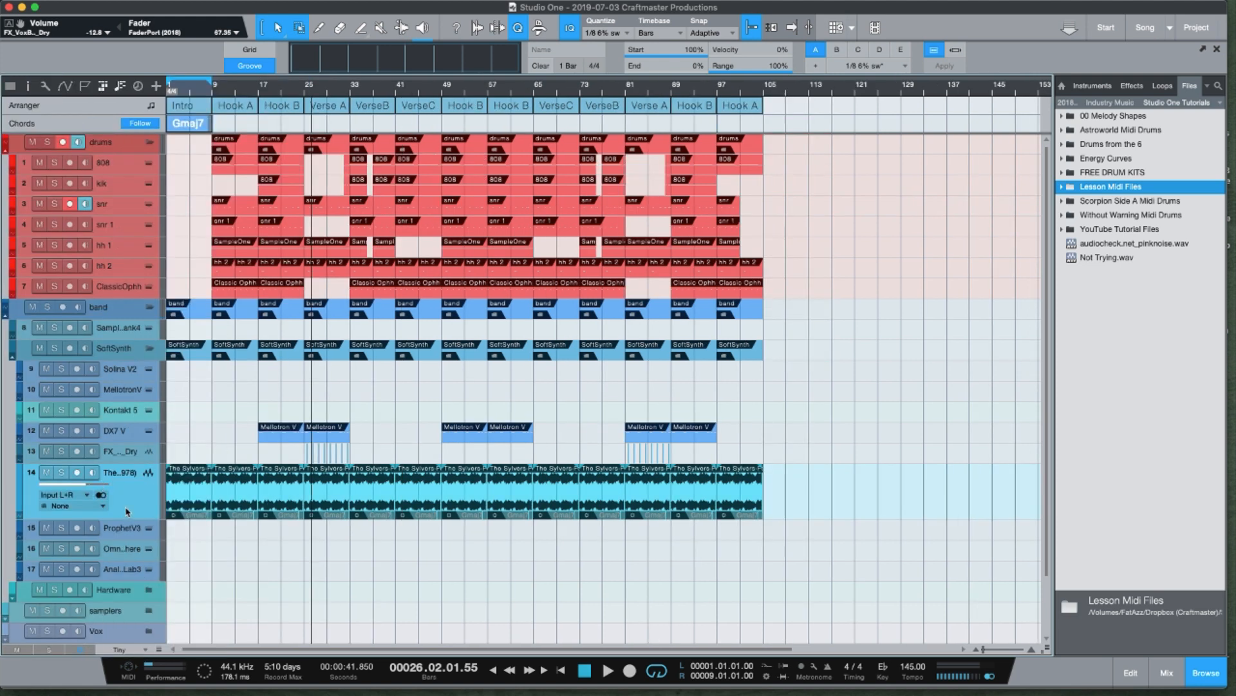
key(F4)
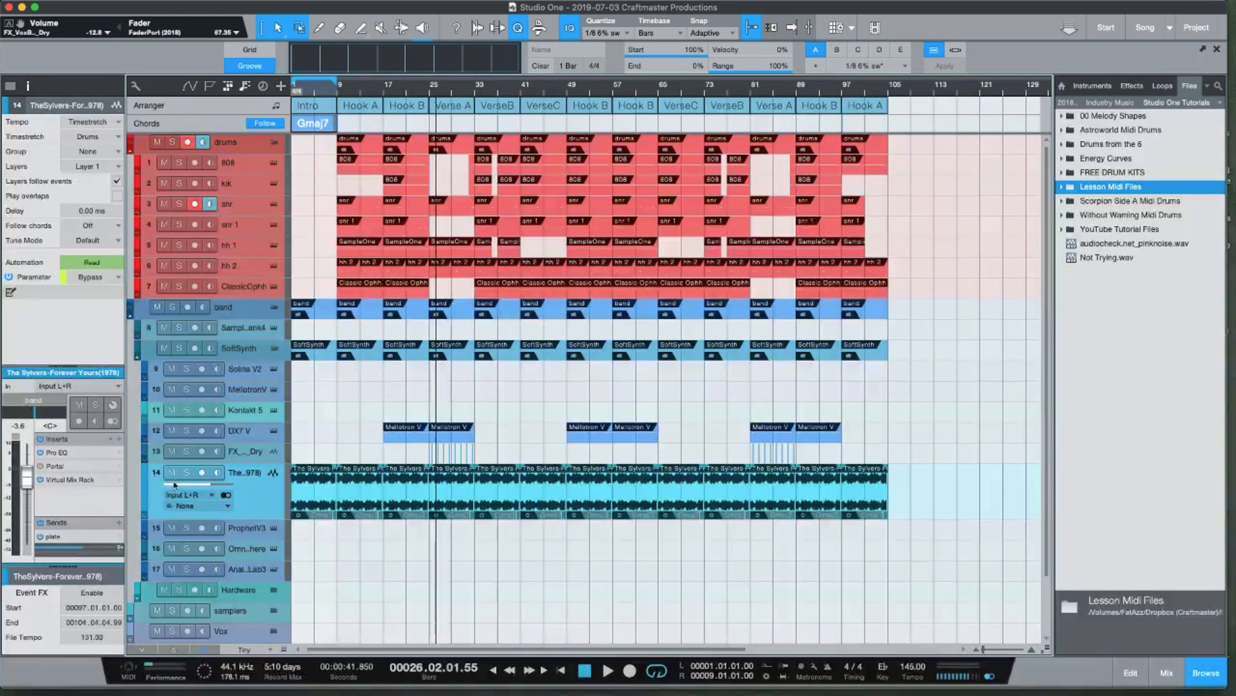
- Insert the HalfTime plug-in on the Sylvers track and move its window clear of the track names
click(119, 439)
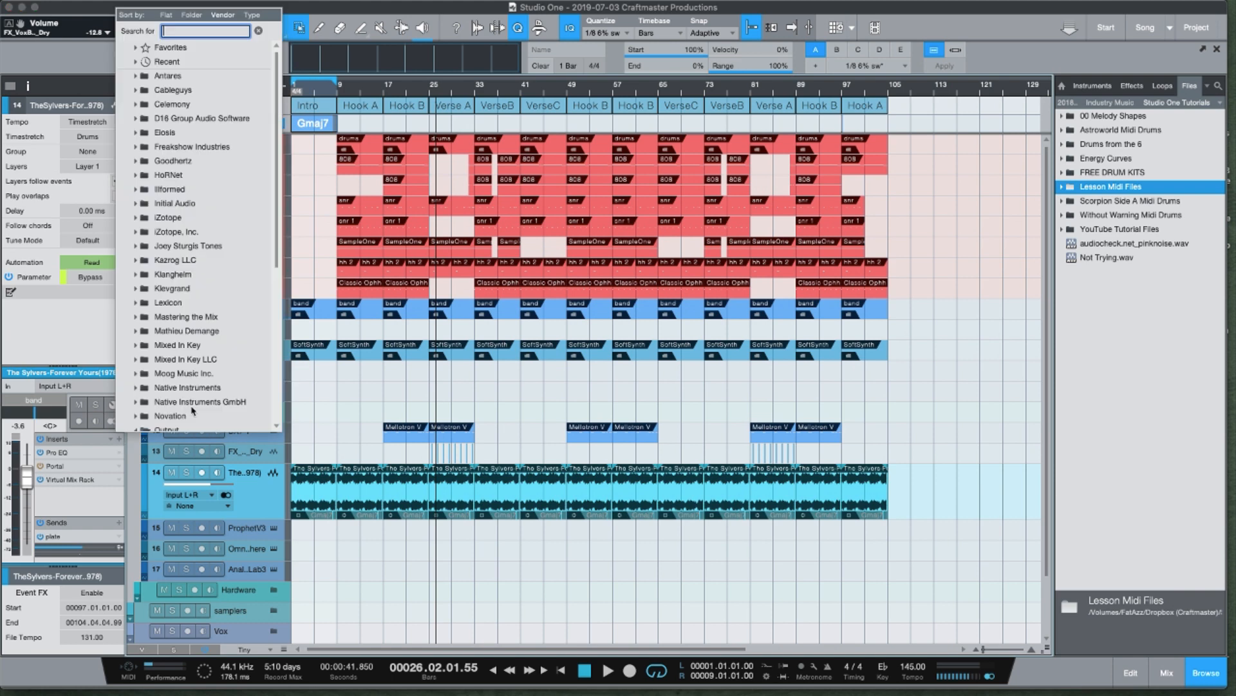
text(hal)
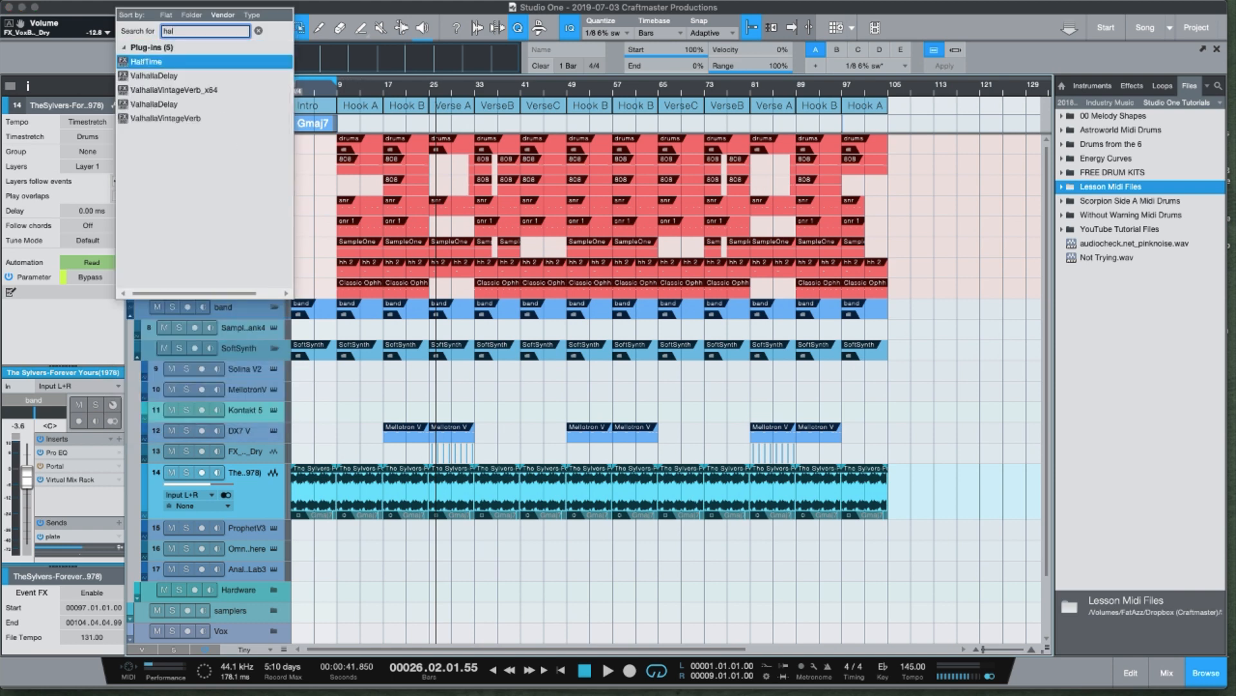
click(177, 61)
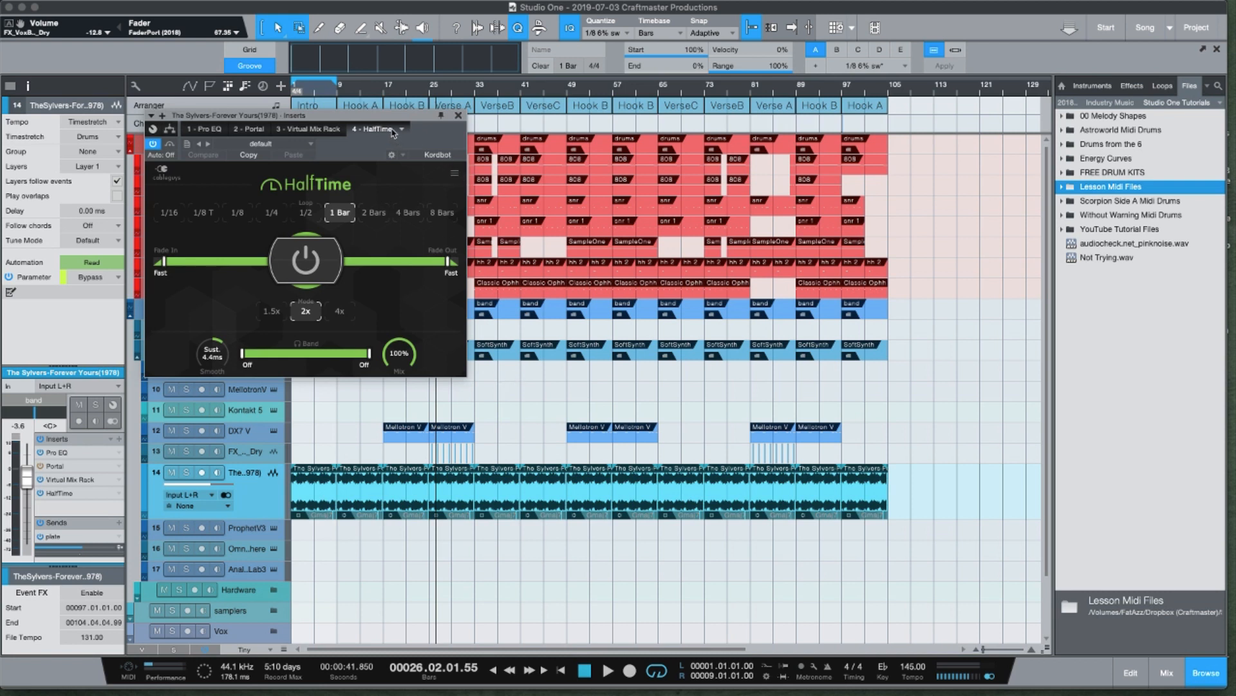
drag(390, 120, 887, 170)
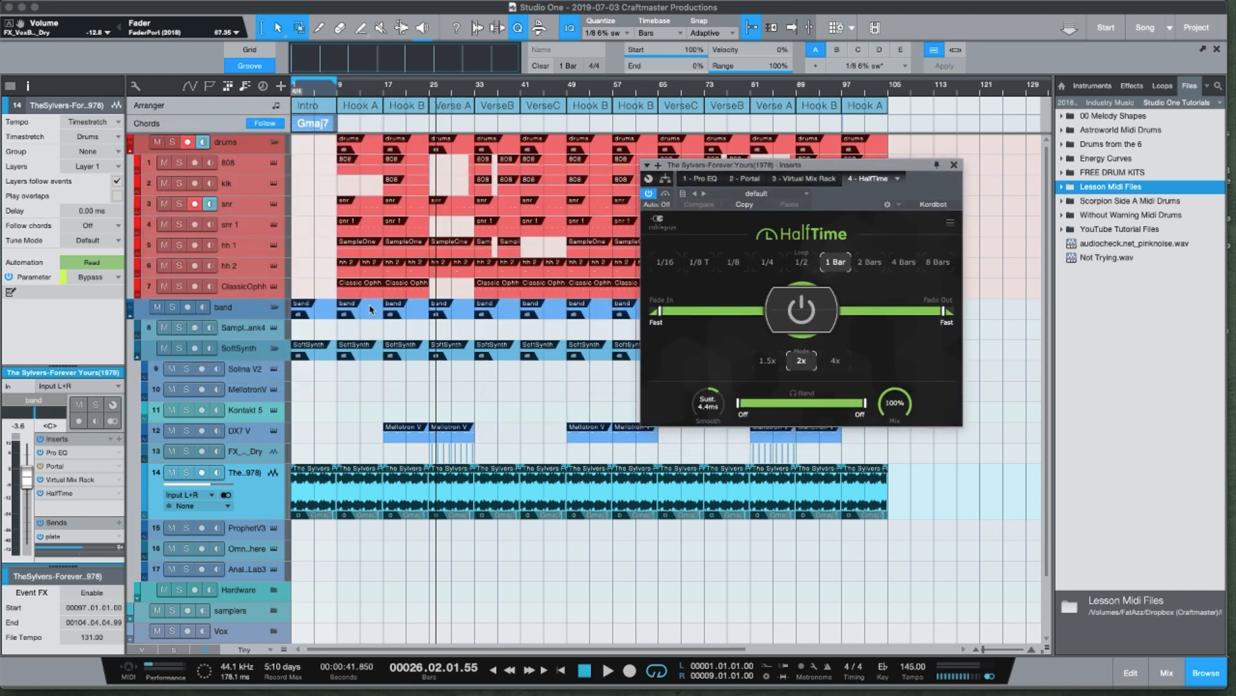
- Audition HalfTime on the sample with Smooth at 497 ms, and again with Smooth at FX 500 ms
mouse_move(708, 398)
mouse_down()
mouse_move(708, 380)
mouse_move(707, 457)
mouse_move(708, 383)
mouse_up()
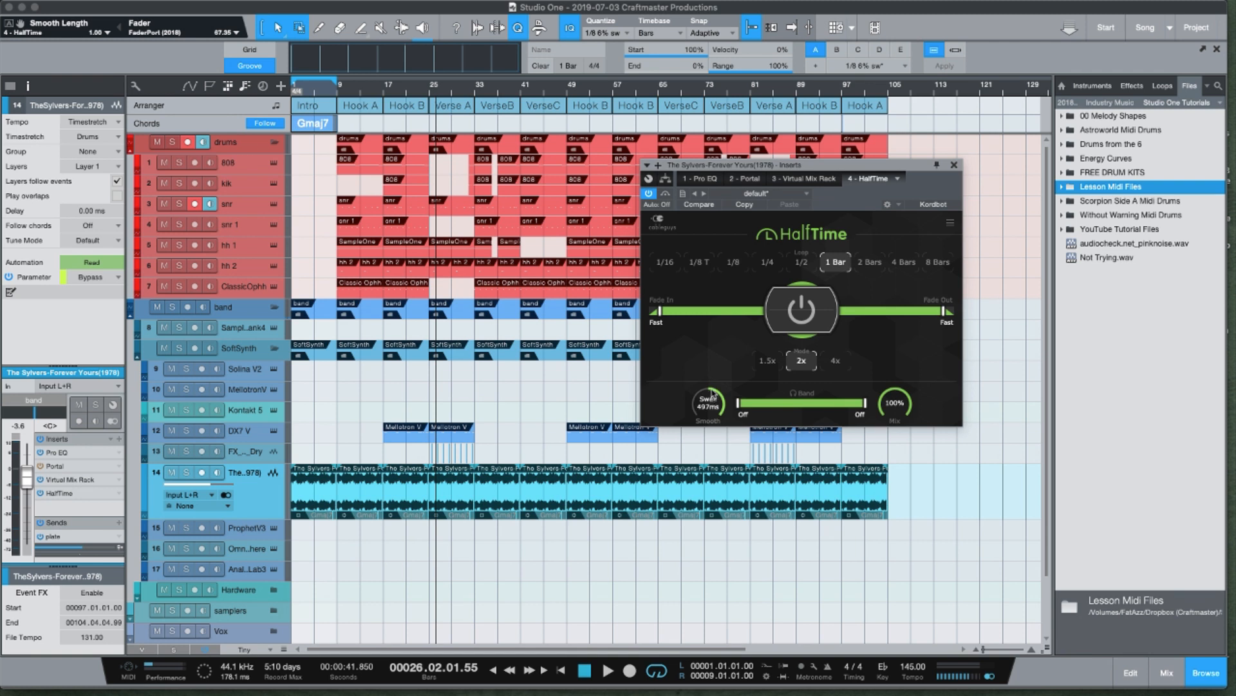
key(space)
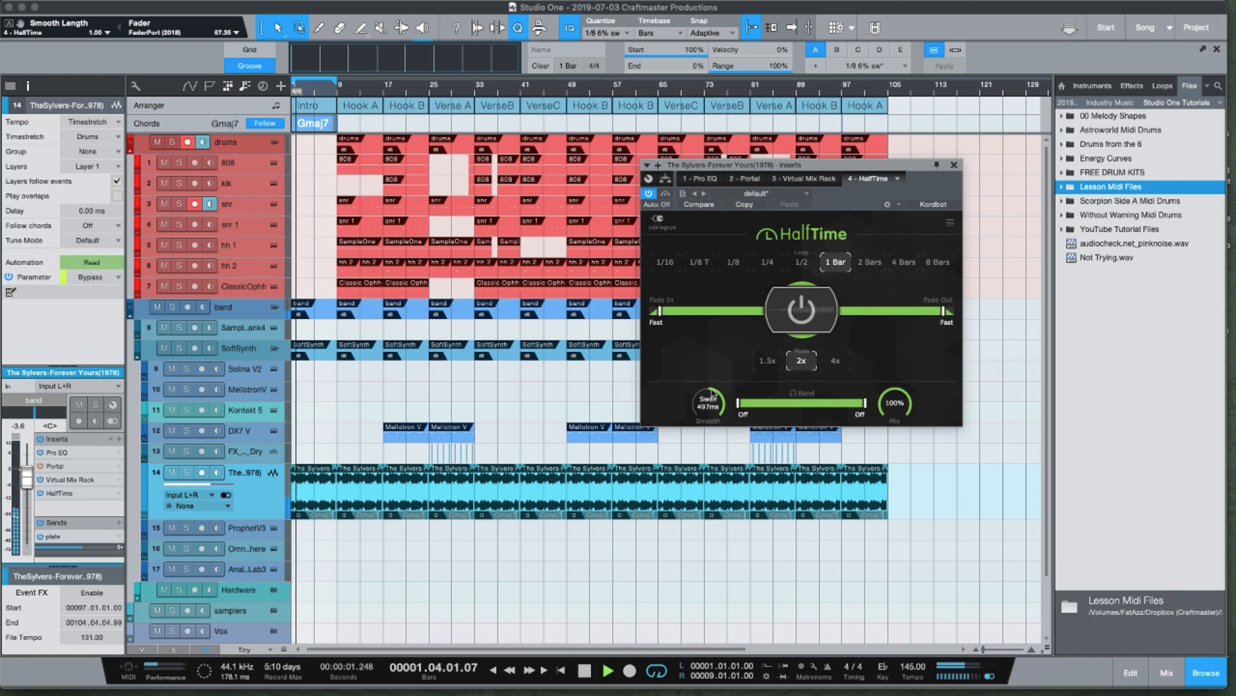
key(space)
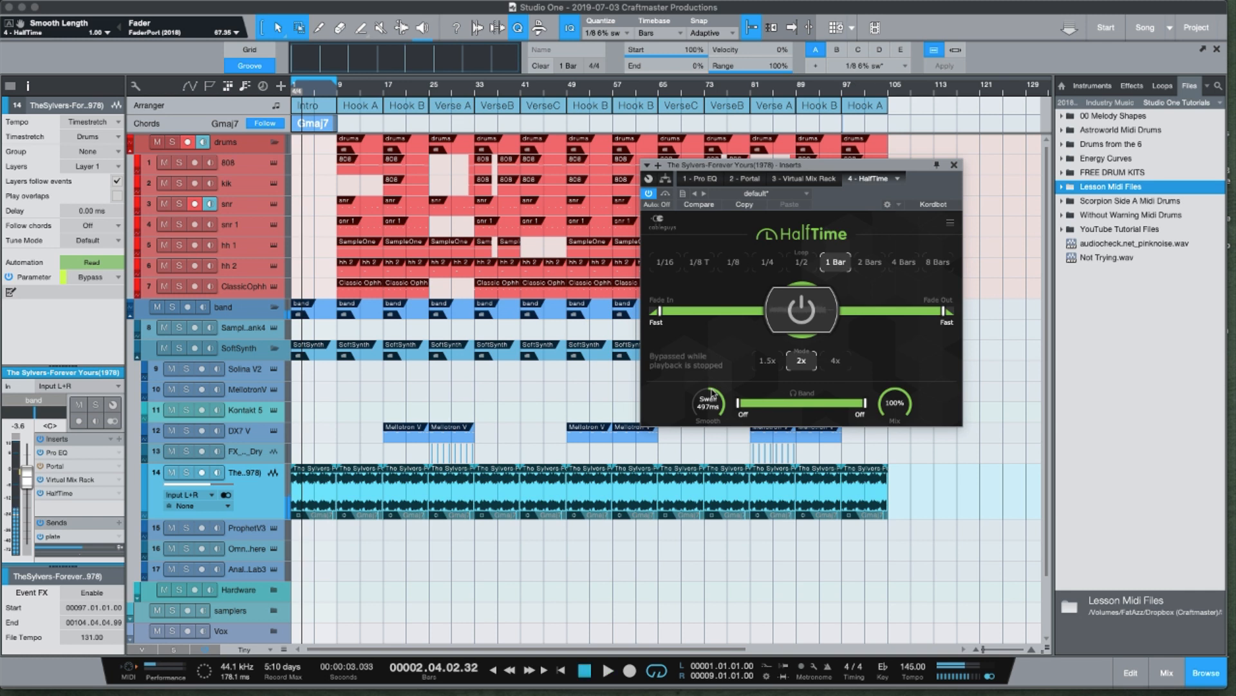
drag(708, 403, 739, 393)
key(space)
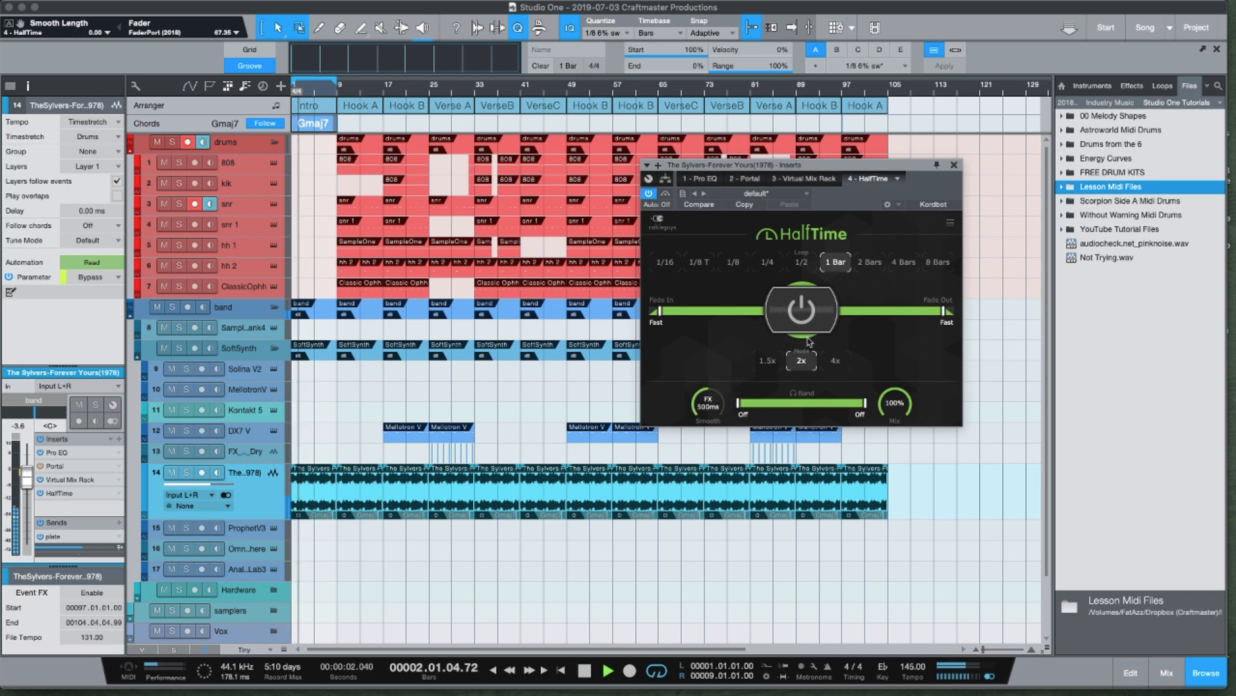
key(space)
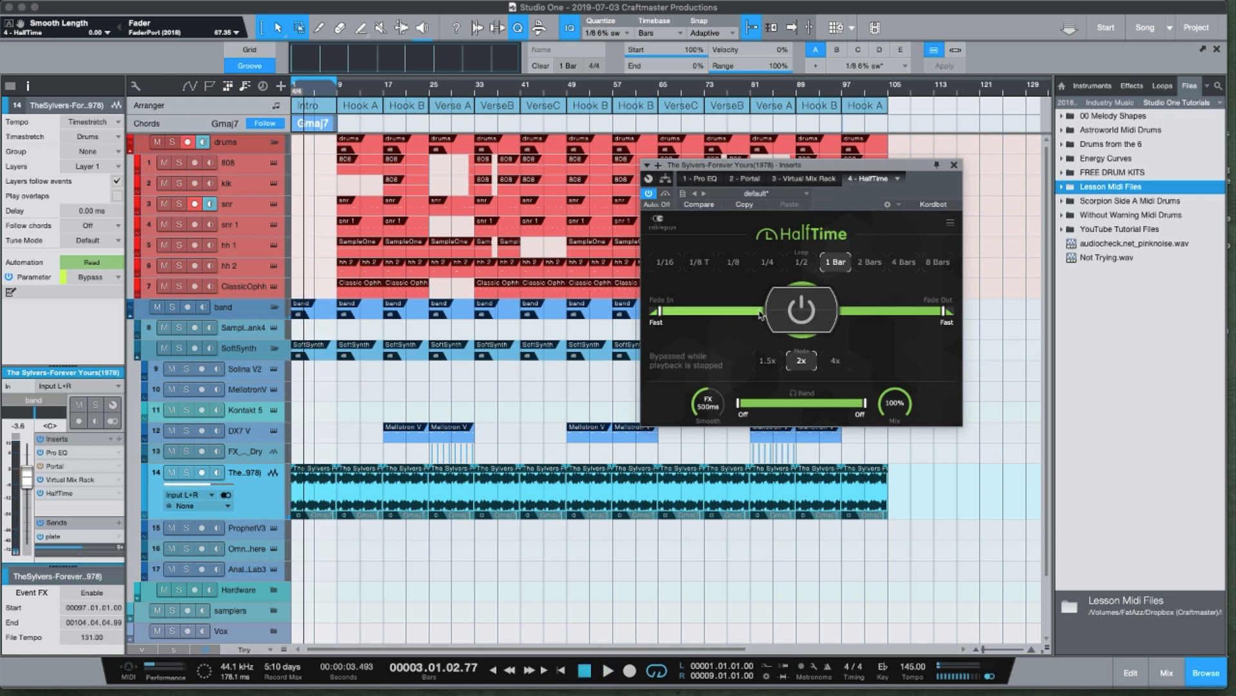
- Audition HalfTime loop lengths from 1/16 through 1/8 T, 1/8, 1/4 and 1/2 during playback, ending on 1 Bar
click(677, 264)
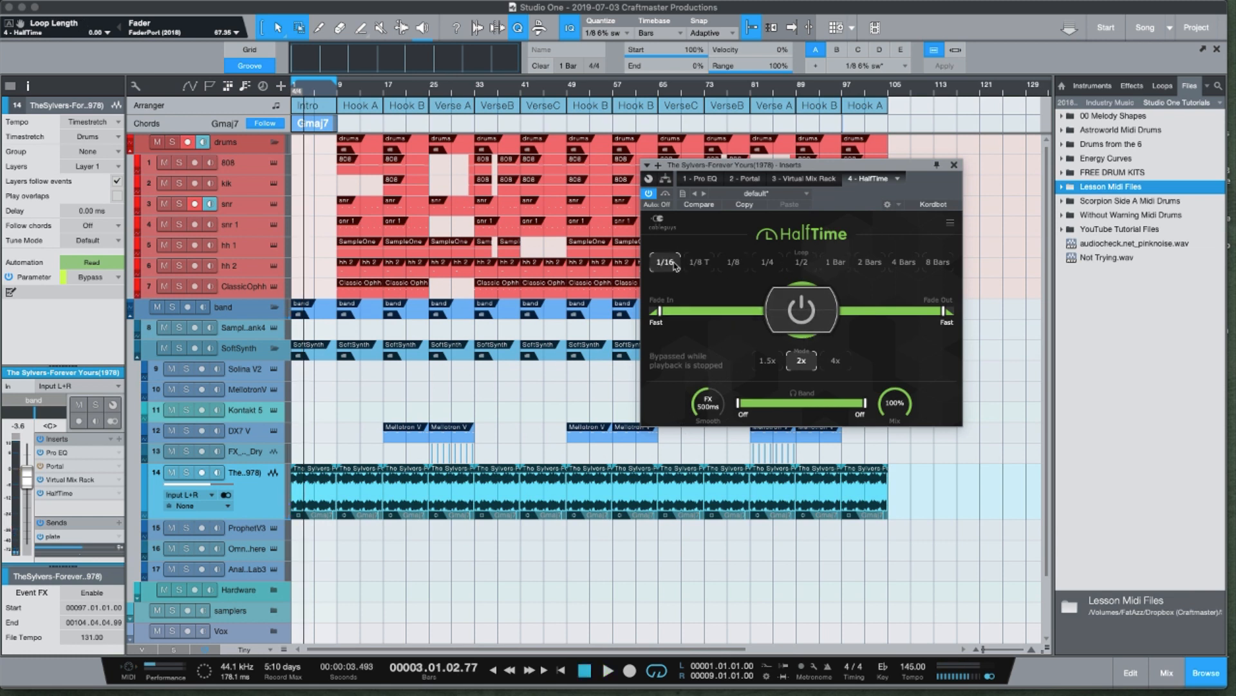
key(space)
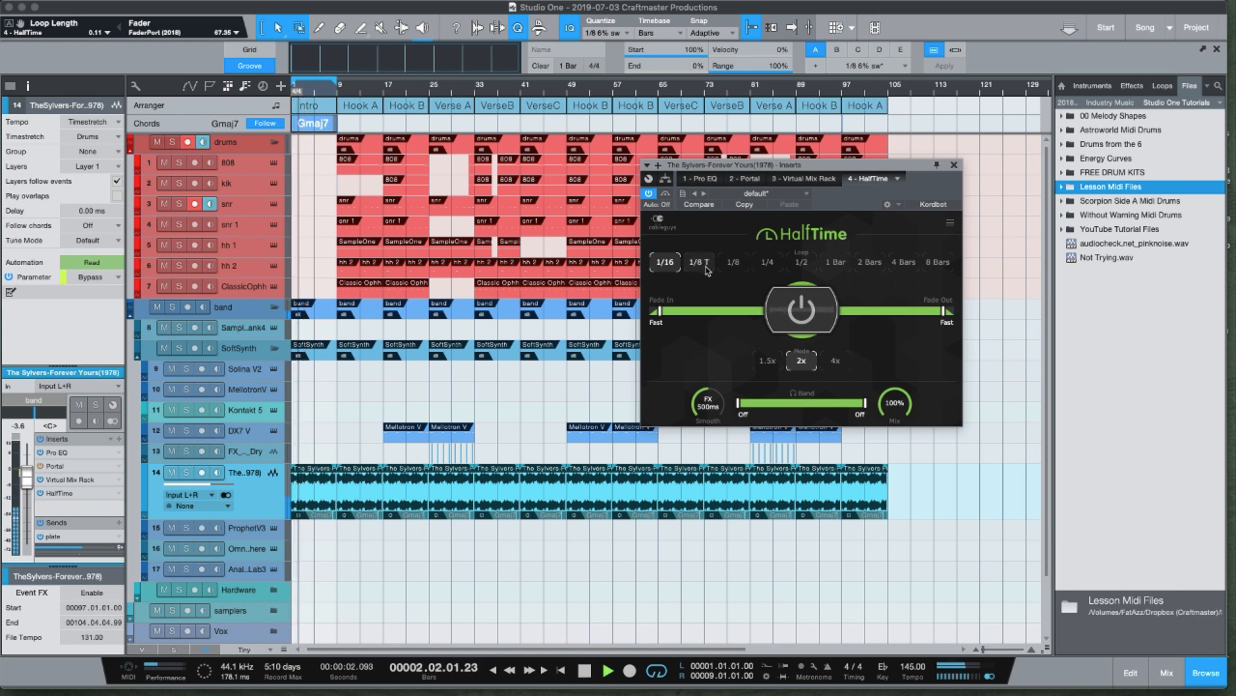
click(707, 265)
click(734, 264)
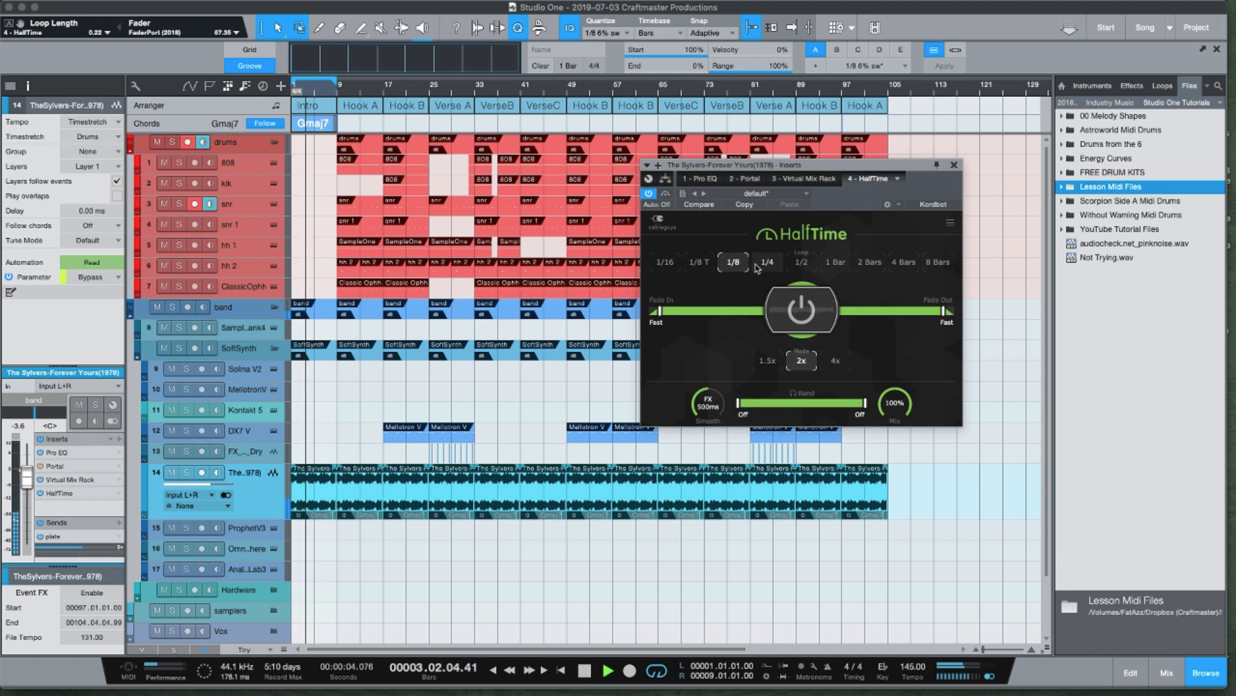
click(763, 264)
click(801, 264)
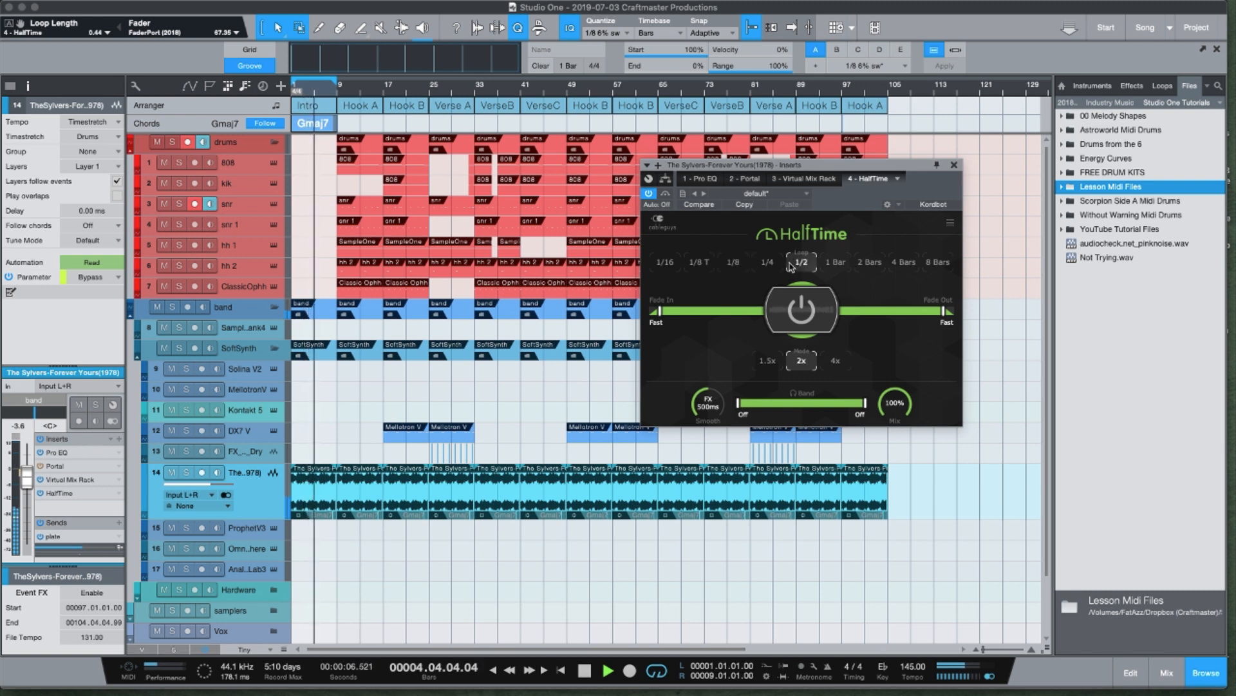
click(829, 265)
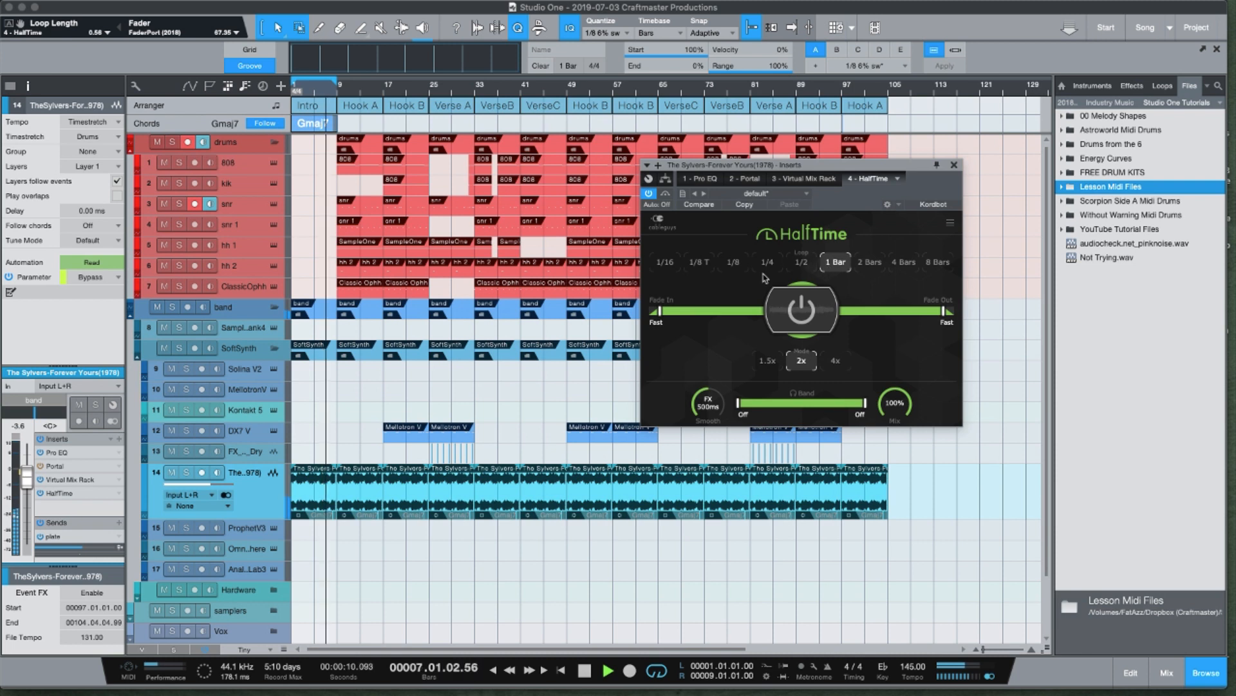
key(space)
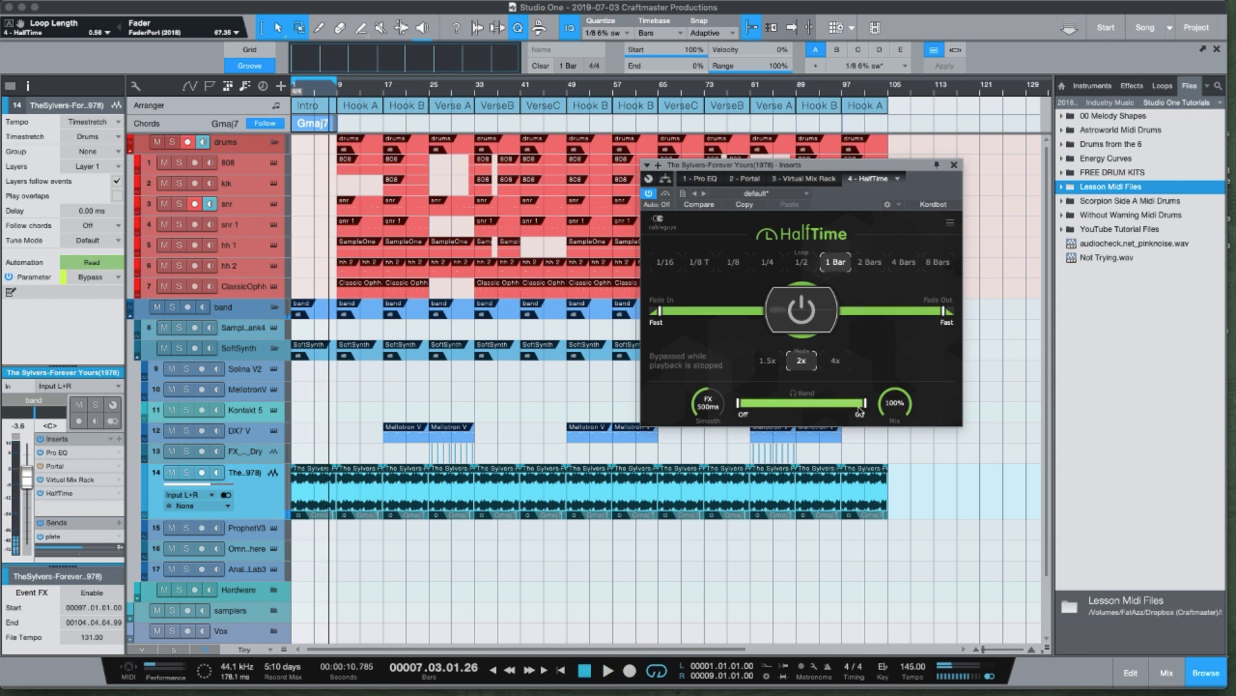
- Lower HalfTime's upper band limit to 1.49 kHz and audition the 1 Bar, 1/16 and 1/4 loop lengths
drag(856, 407, 816, 405)
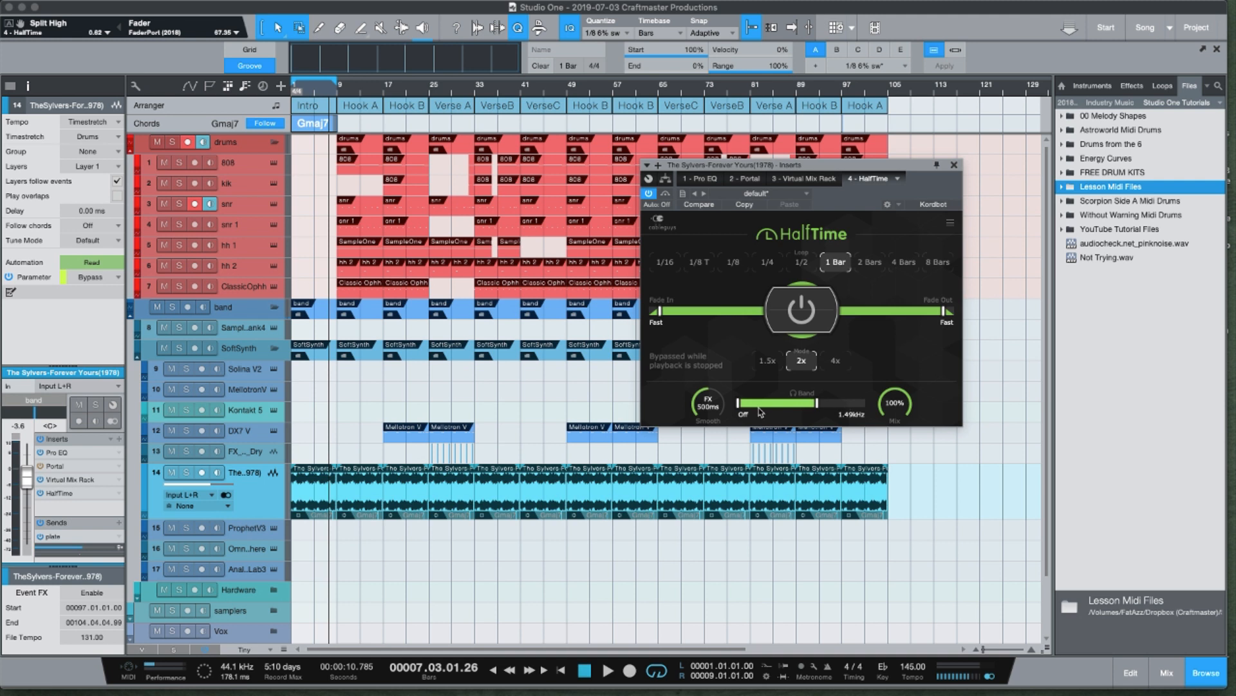
key(space)
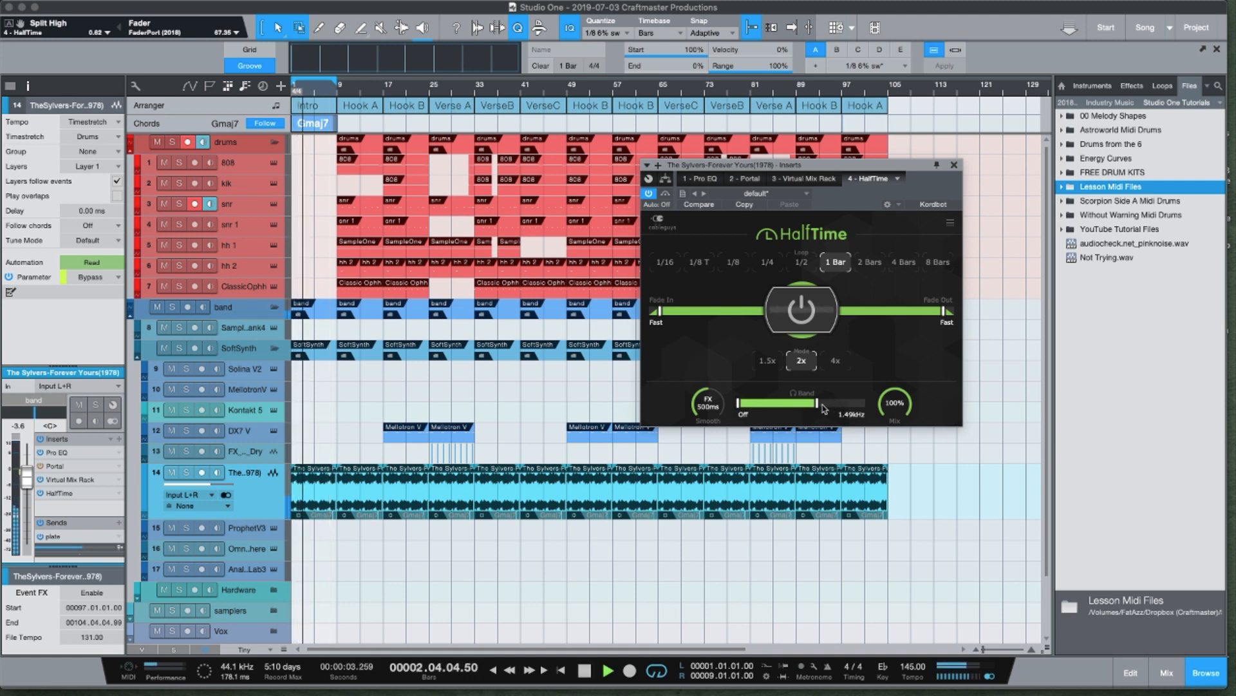
click(665, 263)
click(766, 264)
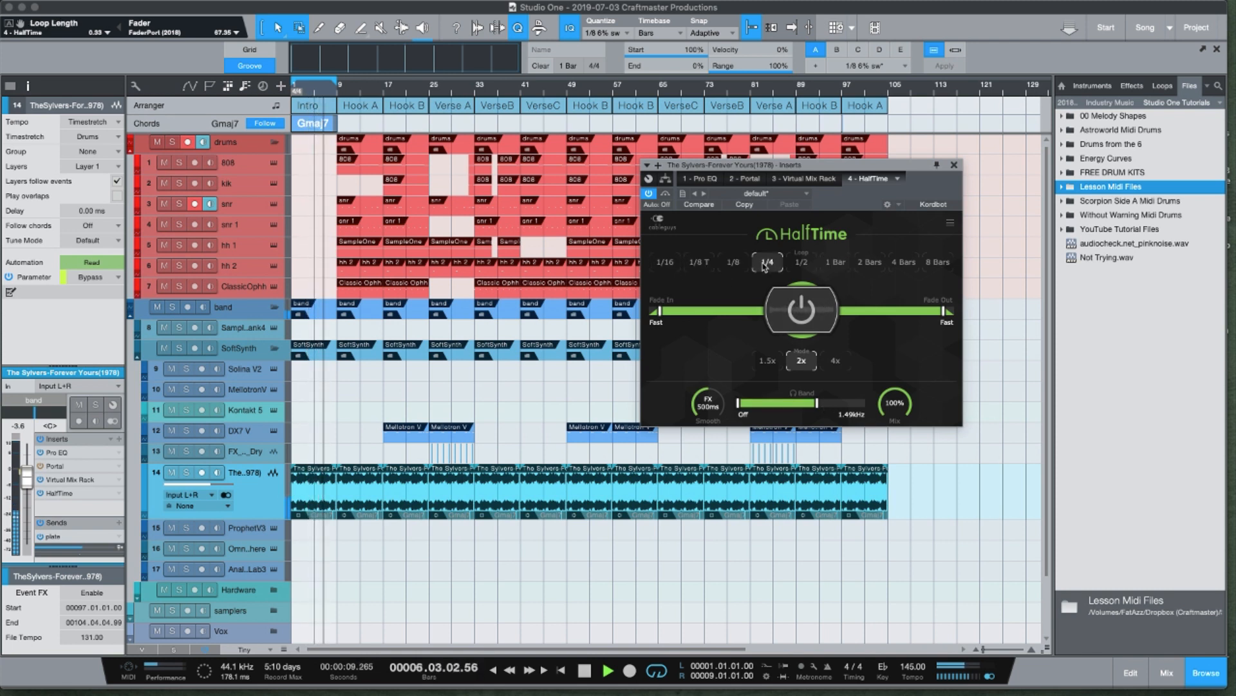
key(space)
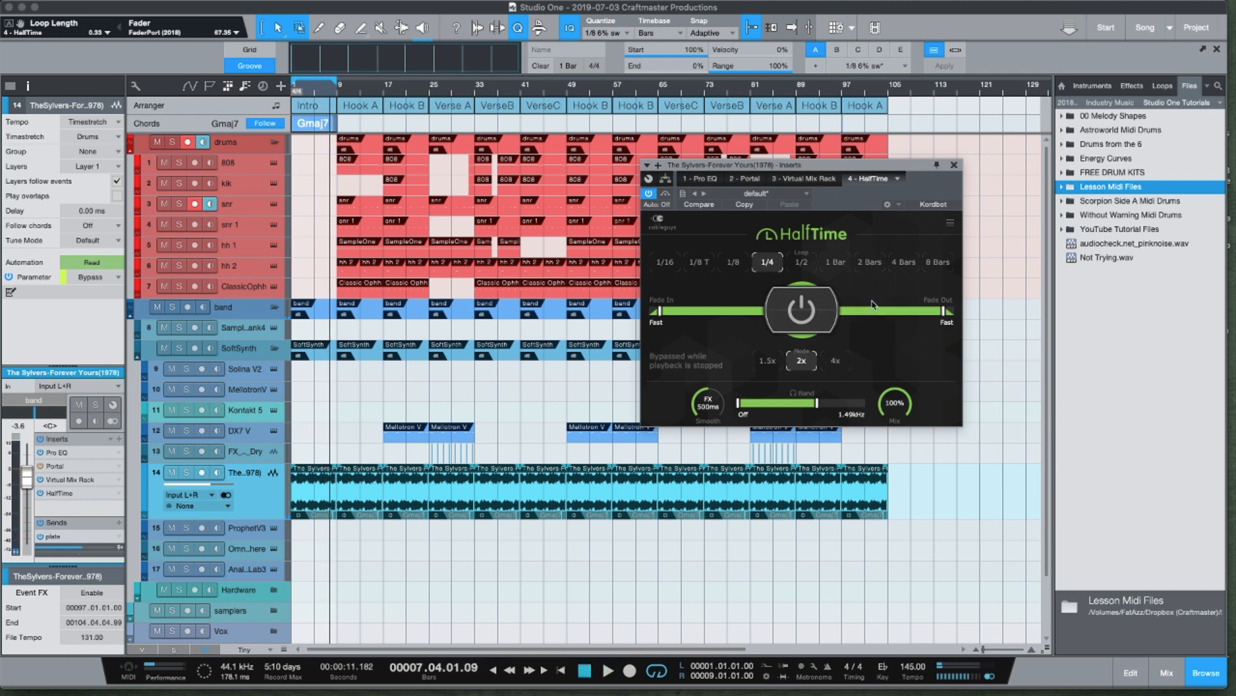
- Close the HalfTime window and remove the plug-in from the Sylvers track's inserts
click(955, 165)
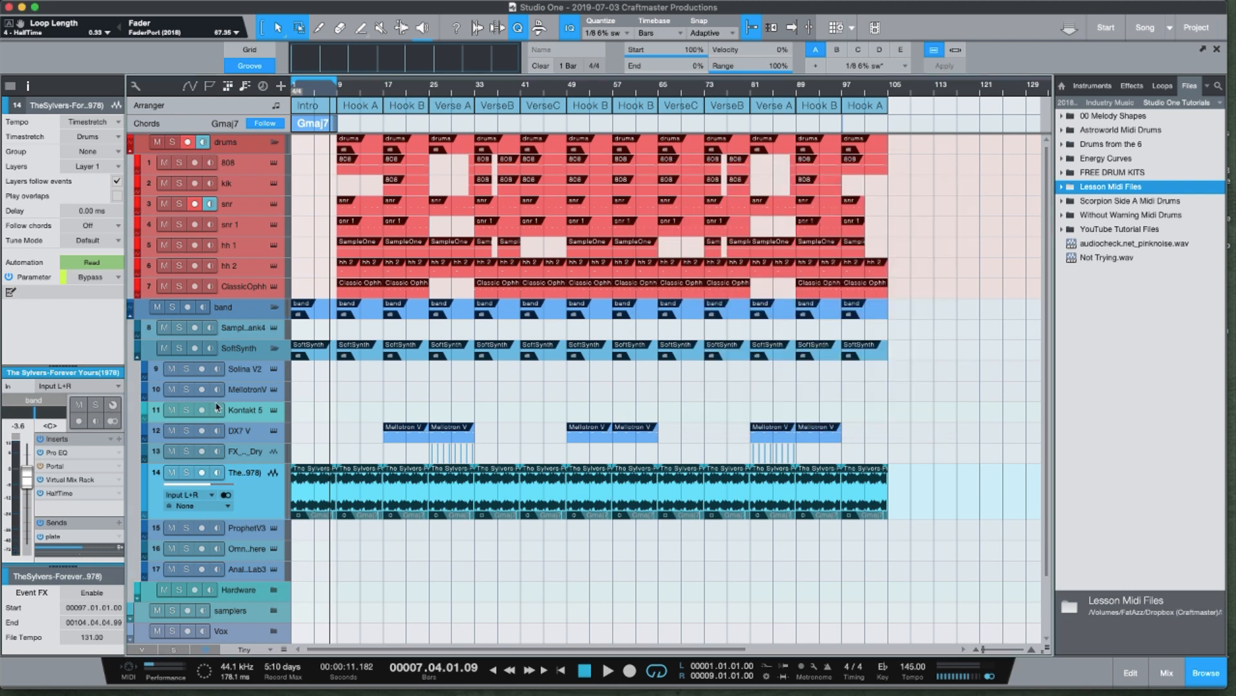
right_click(95, 496)
click(71, 614)
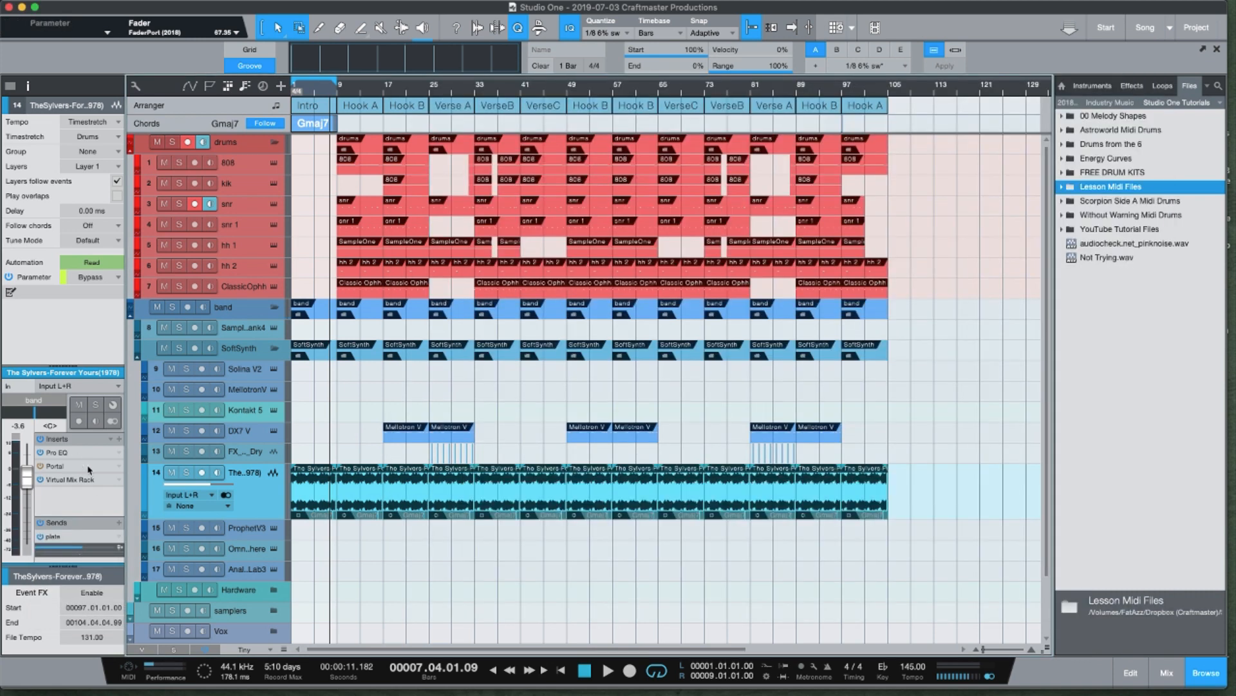
- Open Portal on the Sylvers track and look through its Glitchy presets
click(89, 466)
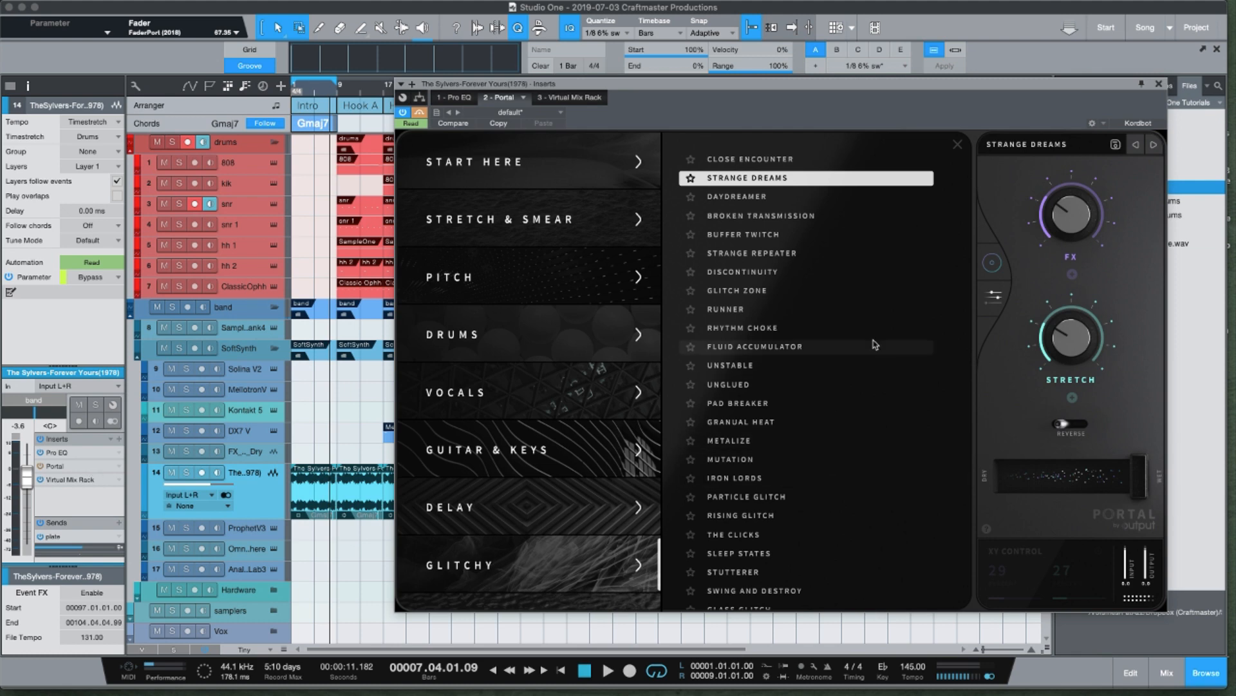
scroll(570, 367, down, 5)
scroll(570, 372, up, 5)
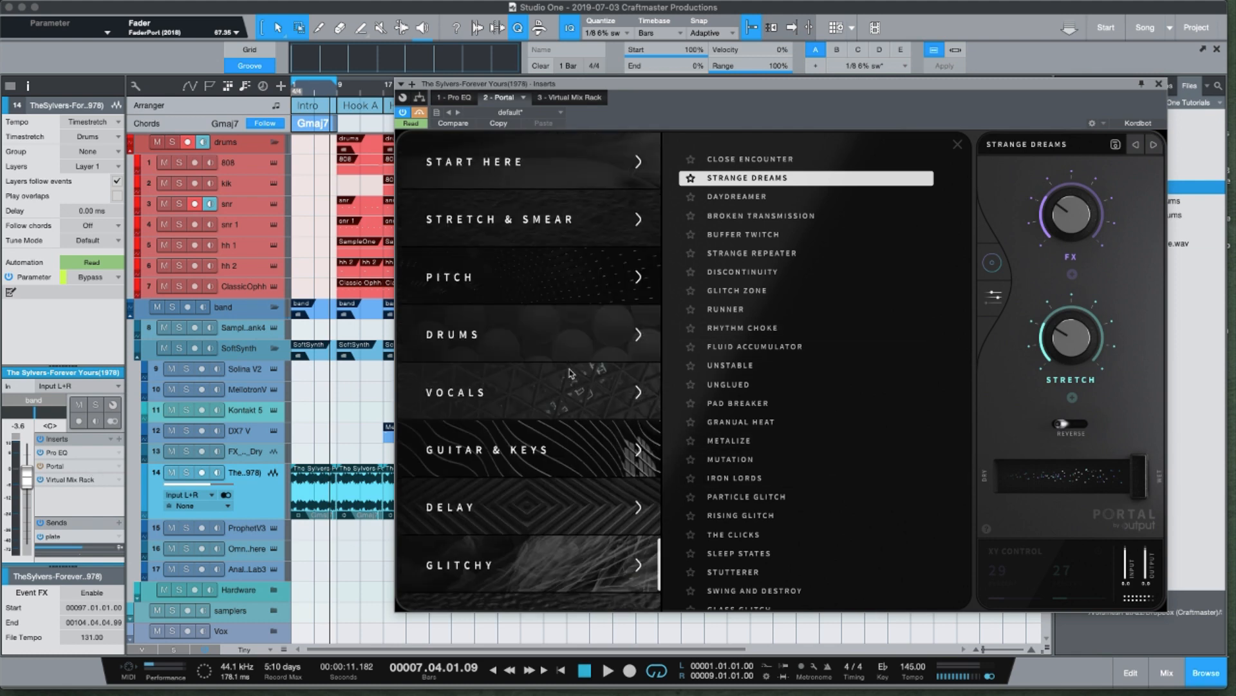
scroll(787, 394, down, 1)
scroll(787, 395, up, 1)
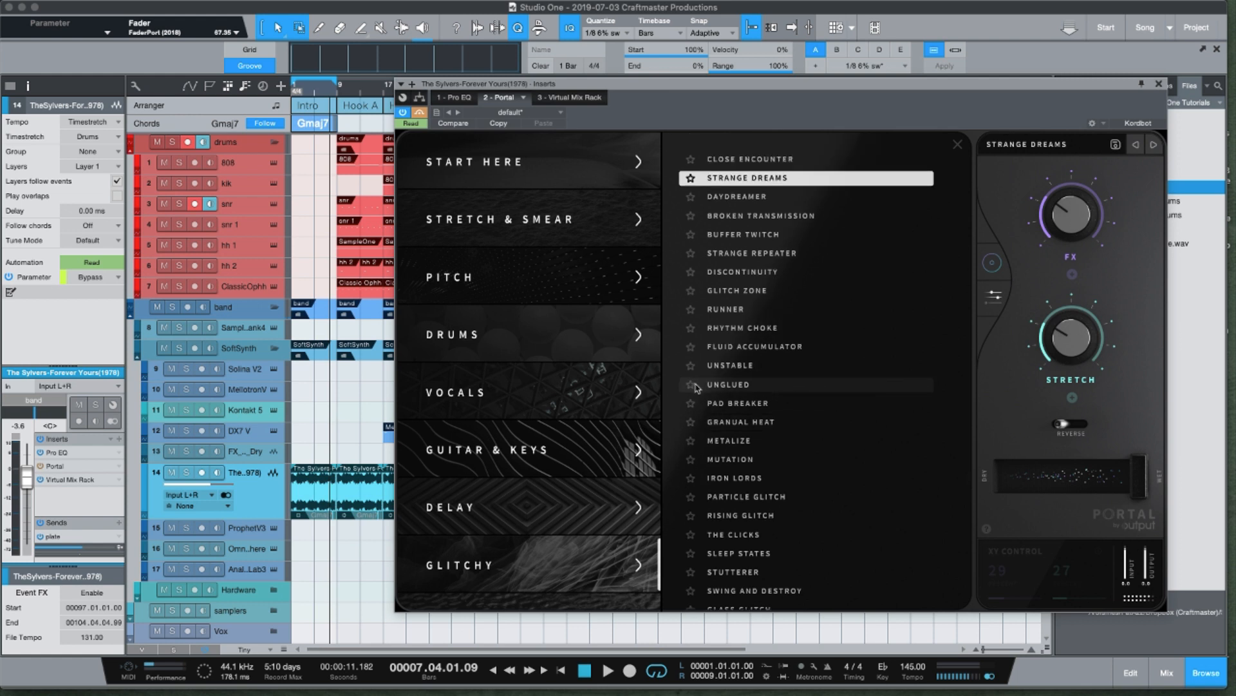
scroll(763, 493, down, 1)
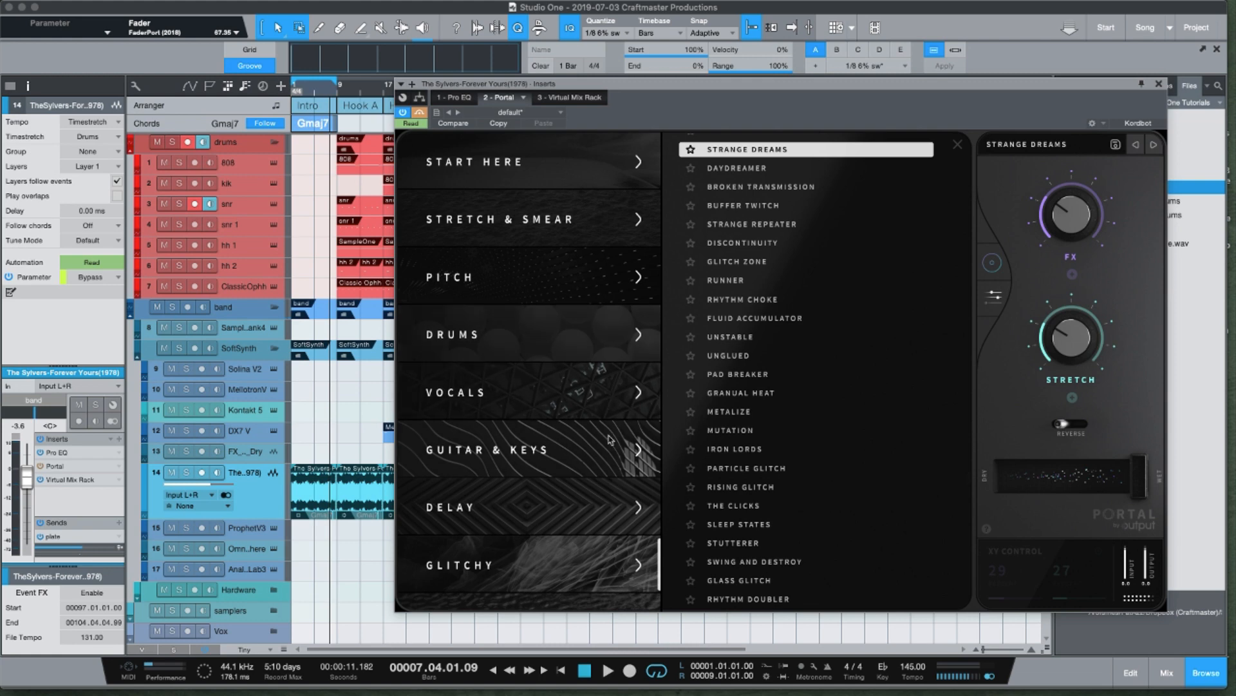
scroll(605, 451, down, 5)
scroll(601, 455, up, 5)
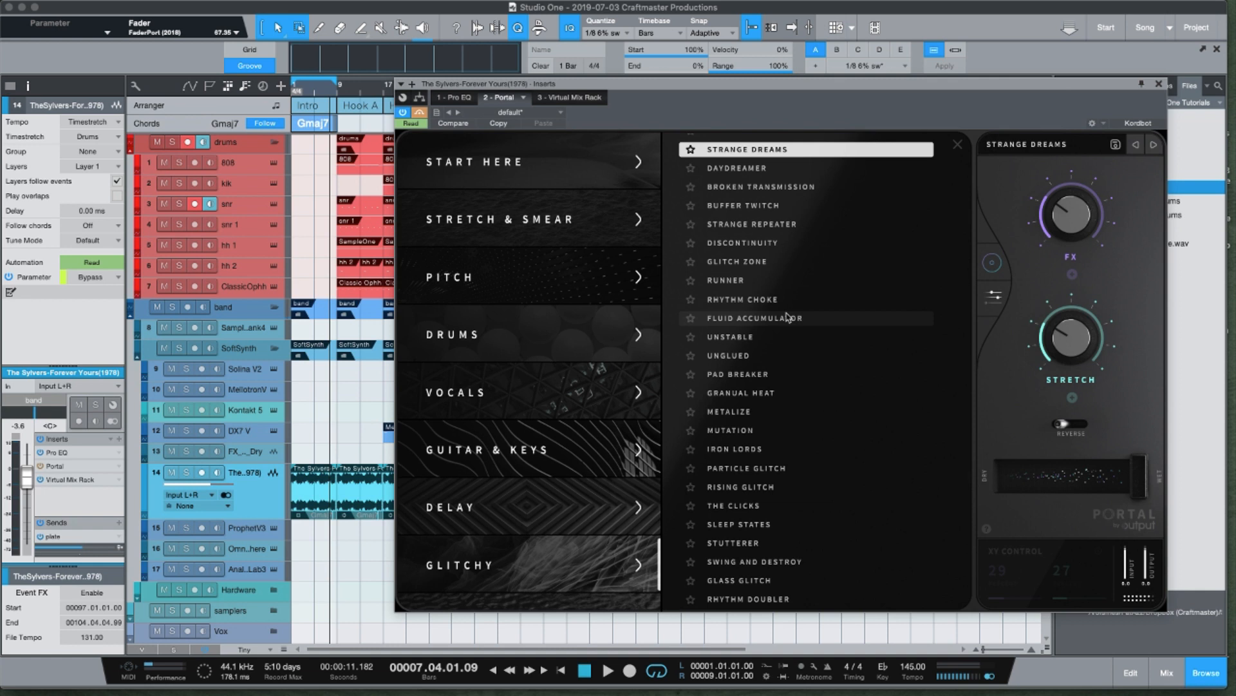
scroll(885, 265, up, 2)
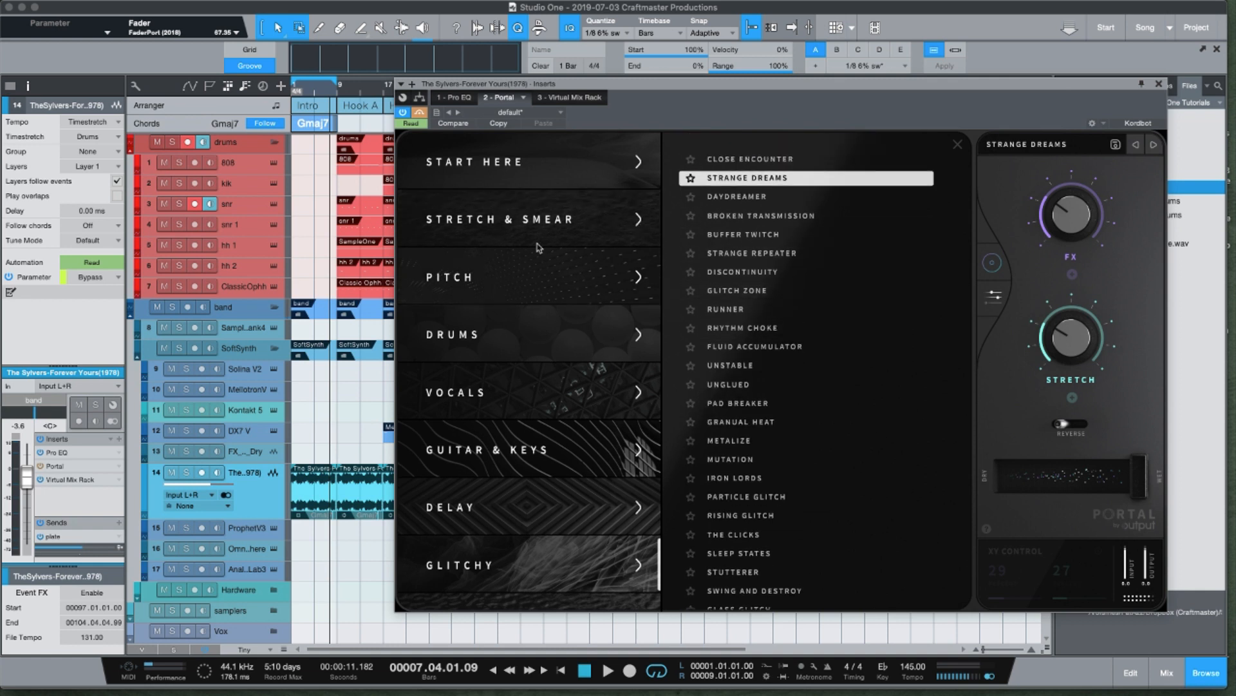
- Browse Portal's Stretch & Smear, Pitch, Drums, Vocals and Guitar & Keys preset categories
click(556, 235)
click(551, 275)
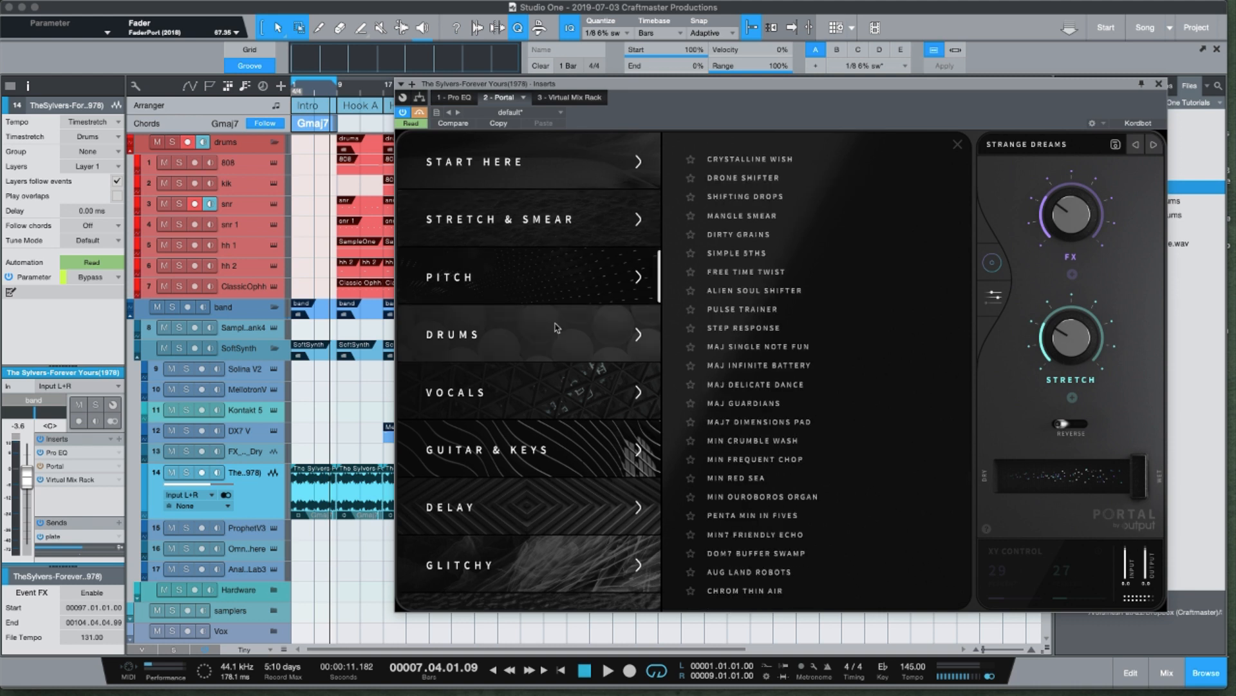
click(556, 322)
click(558, 289)
click(551, 378)
scroll(563, 411, down, 3)
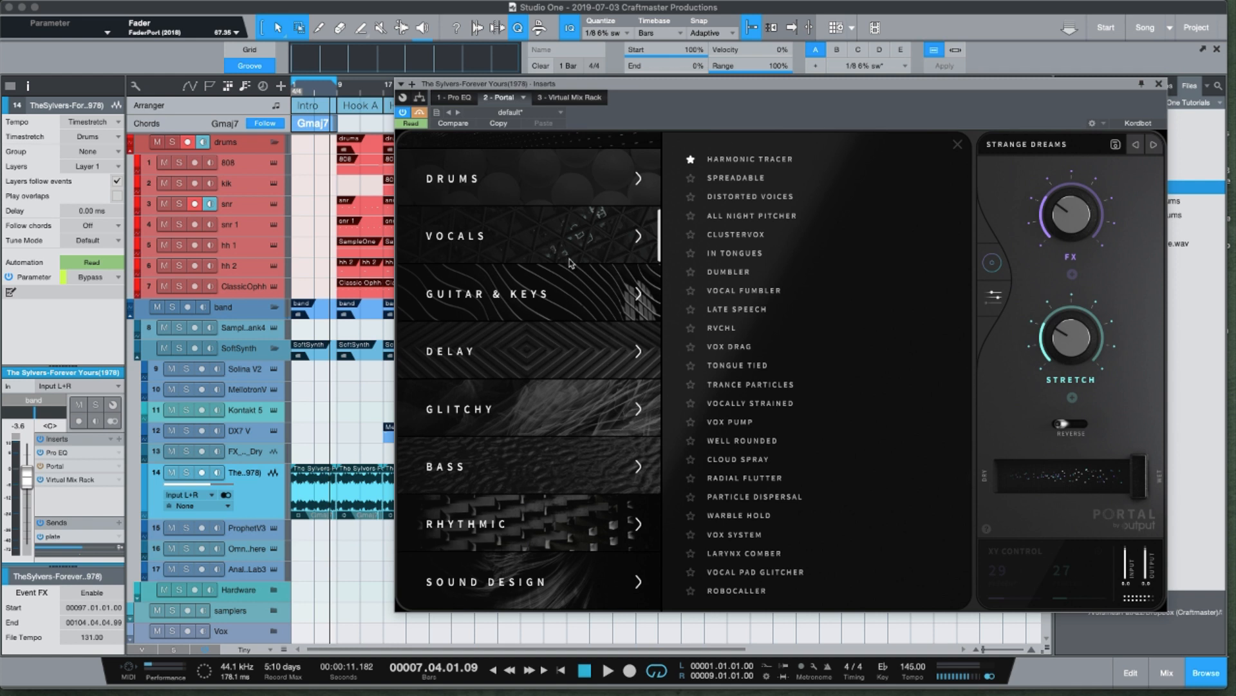
click(572, 278)
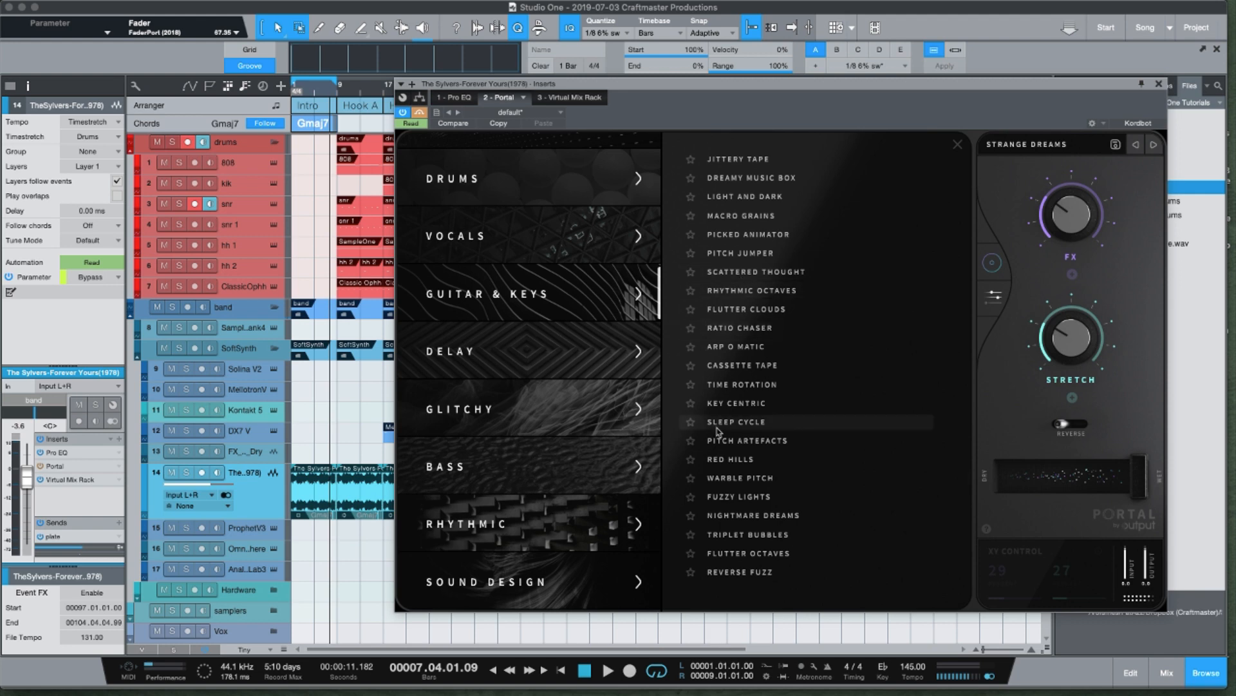
- Browse Portal's remaining preset categories, including Rhythmic, Sound Design, Favorites and User
scroll(609, 460, down, 2)
click(550, 411)
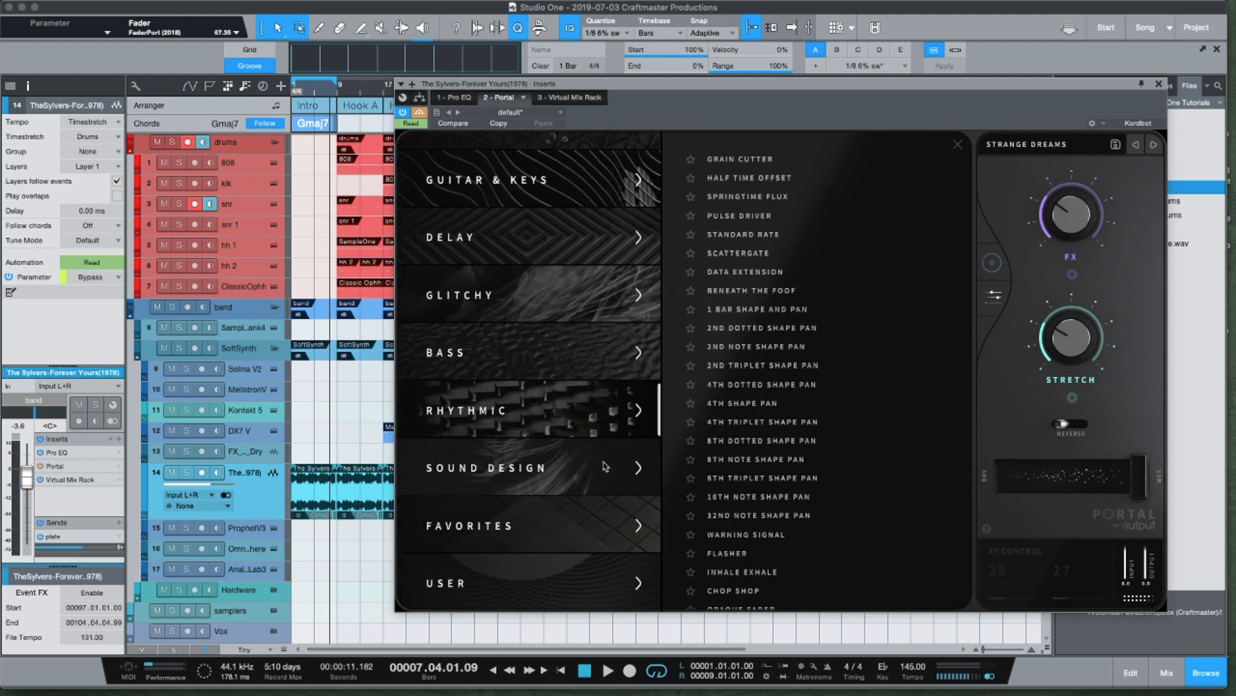
click(581, 509)
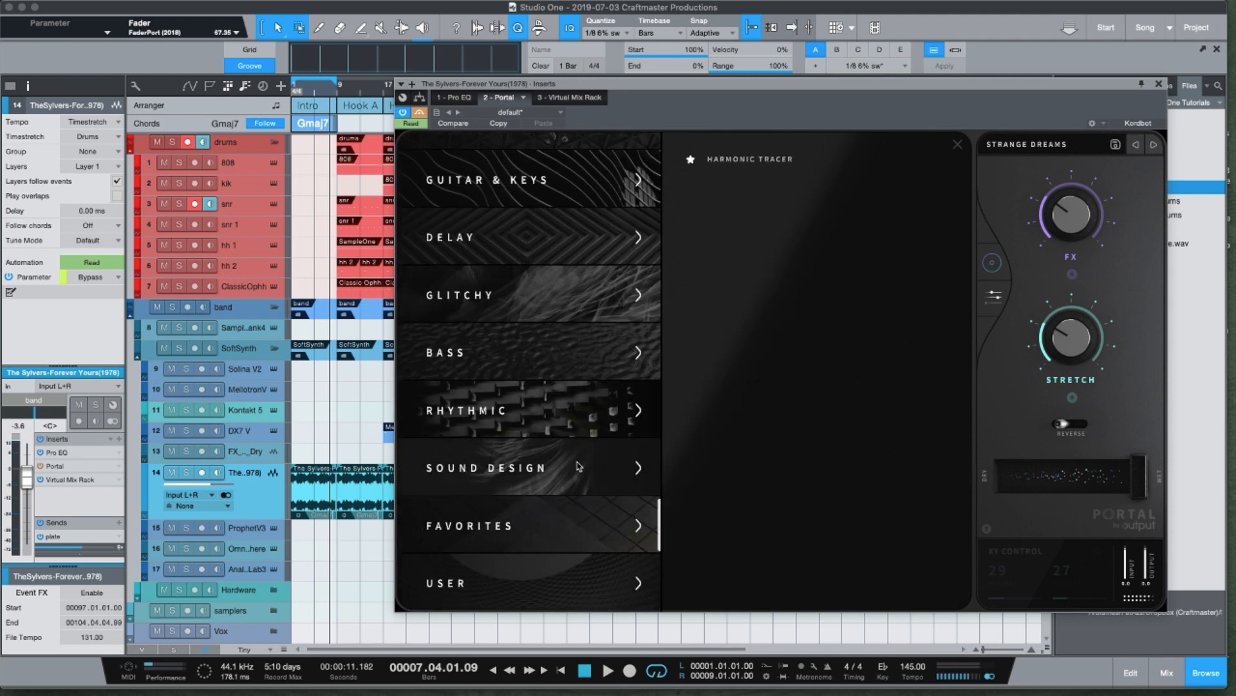
click(582, 462)
click(601, 513)
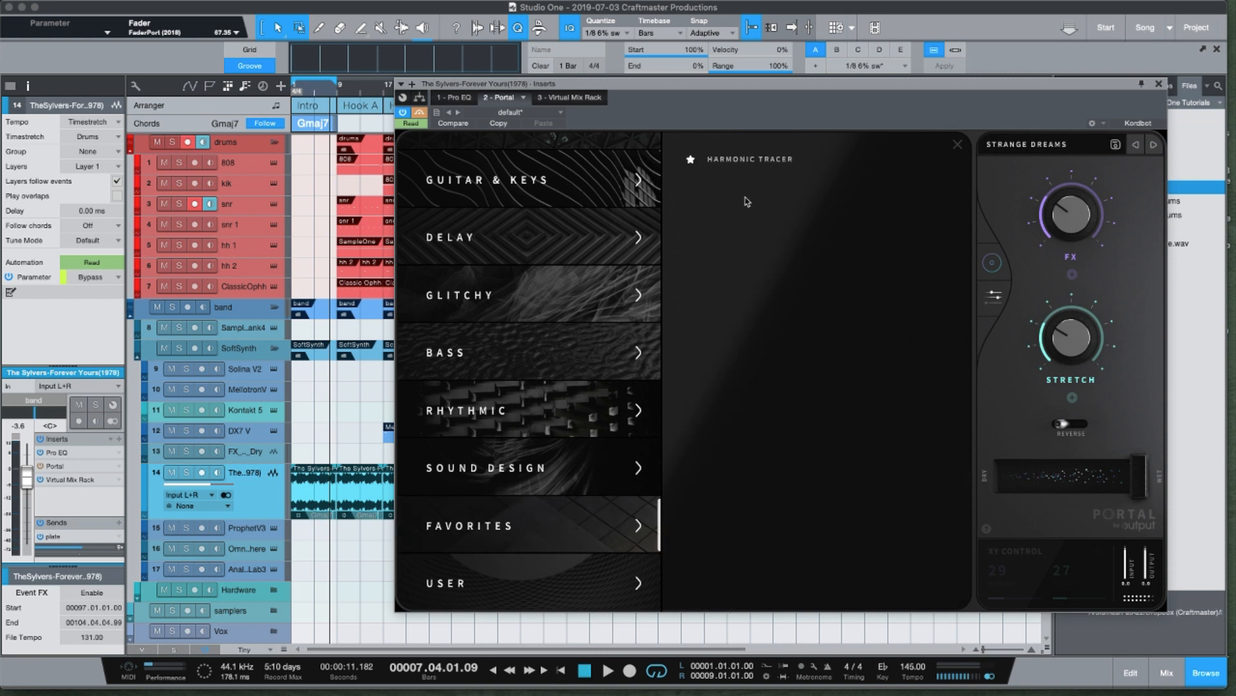
click(593, 573)
click(546, 527)
click(560, 430)
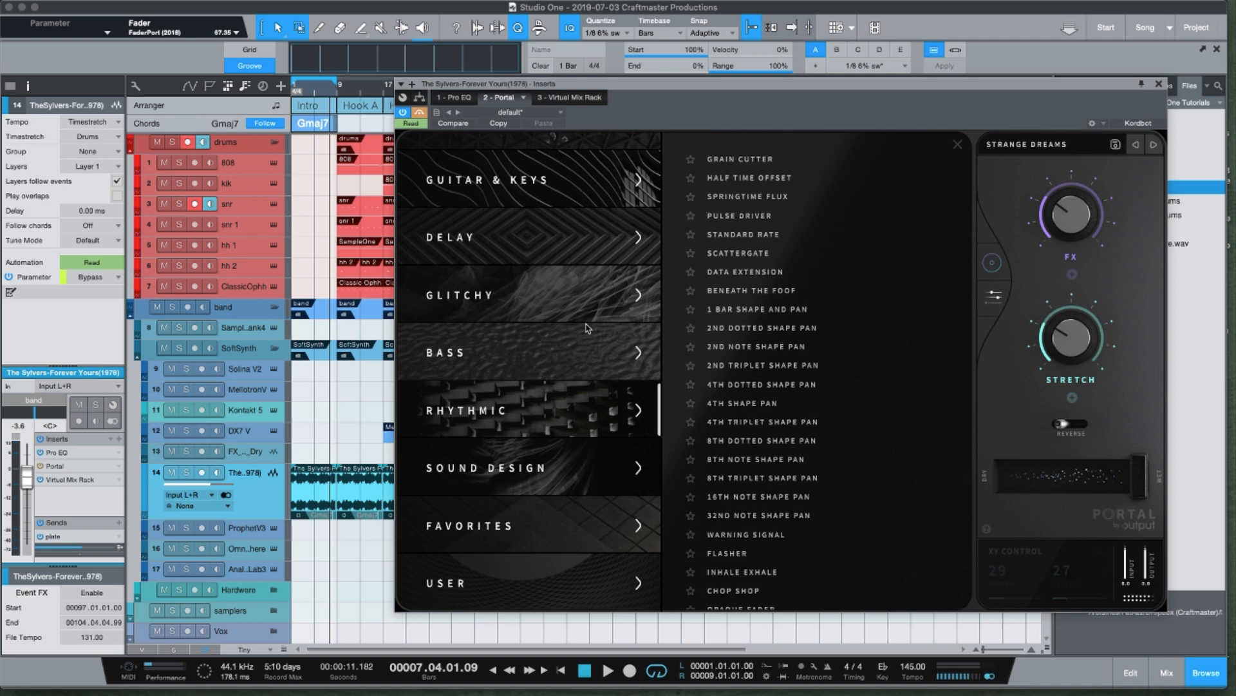
scroll(588, 328, up, 5)
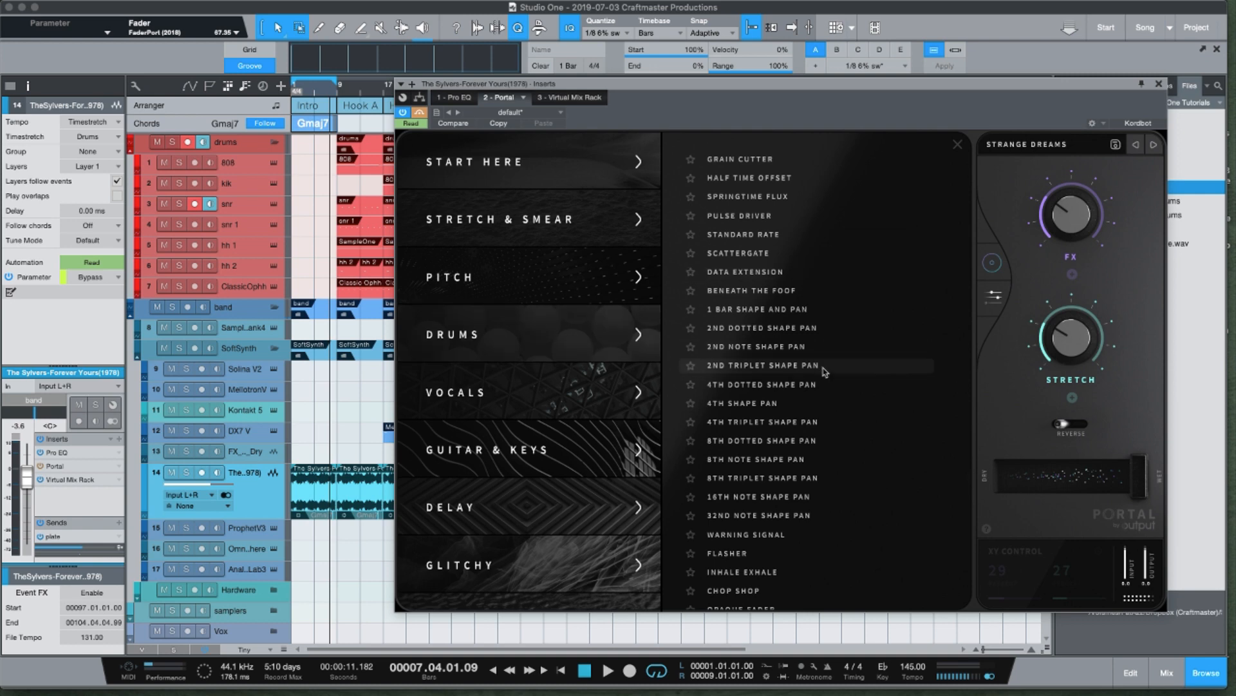
- Close the Portal window and remove Virtual Mix Rack from the Sylvers track's inserts
click(1159, 84)
right_click(71, 479)
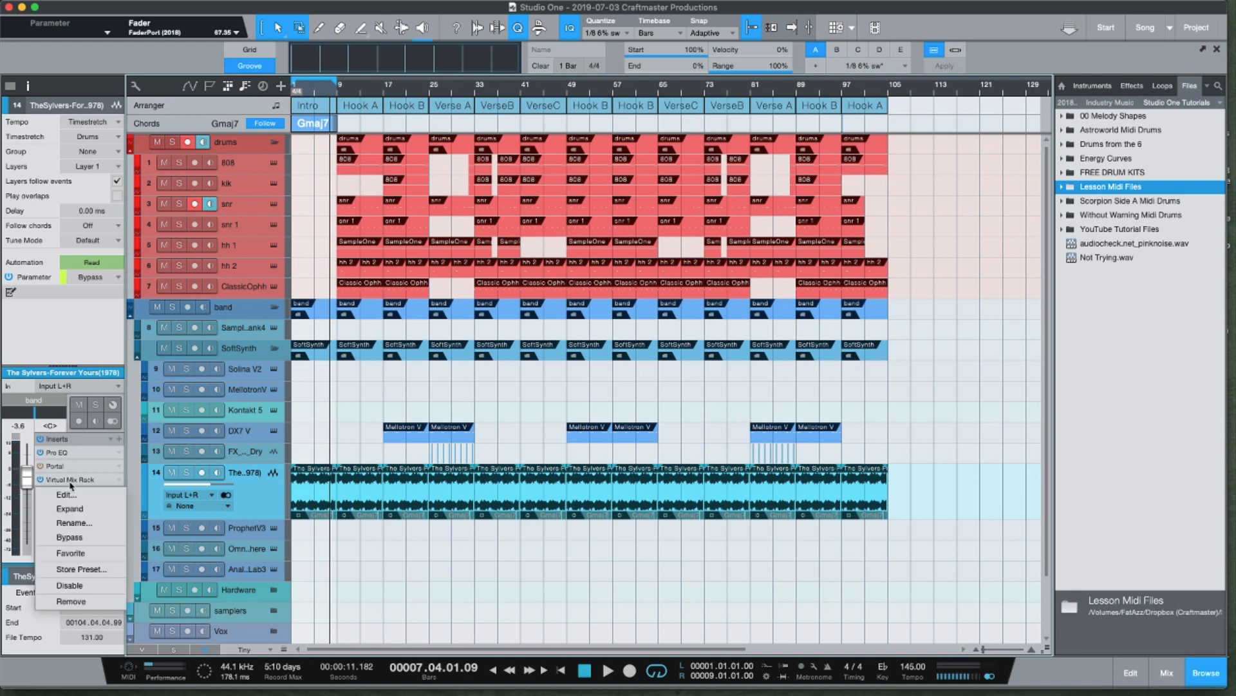
click(91, 589)
- Try ShaperBox as an insert on the Sylvers track and remove it again
click(118, 440)
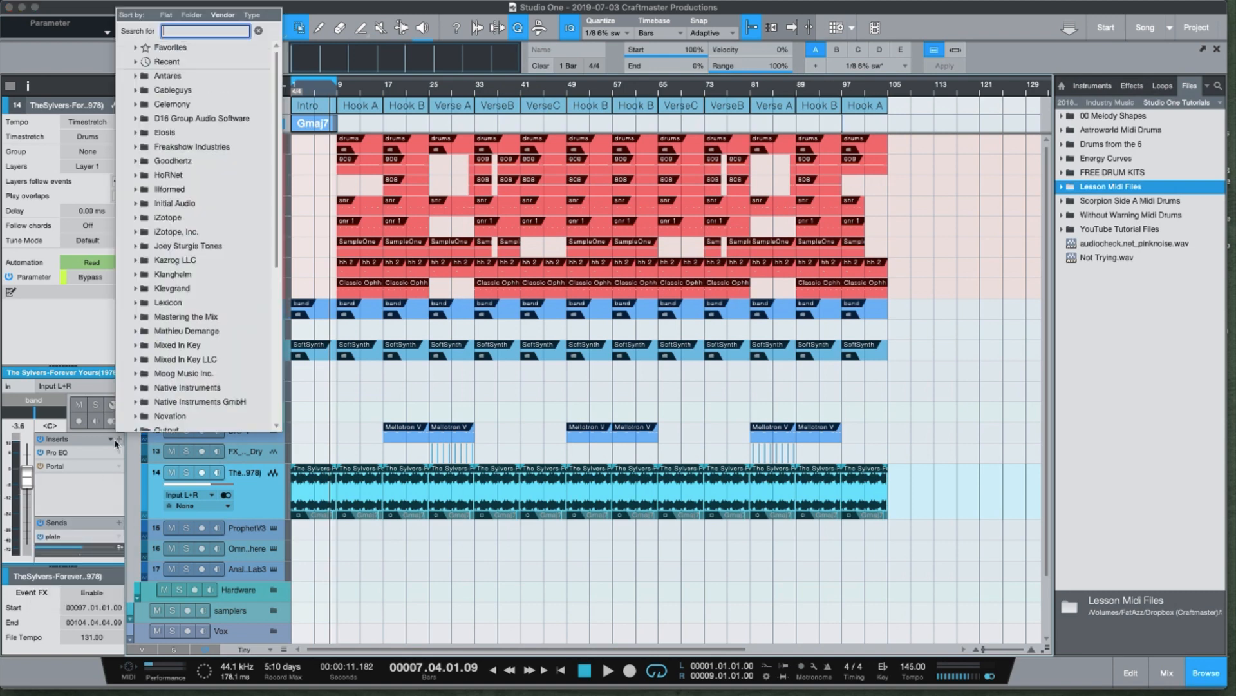
text(shaper)
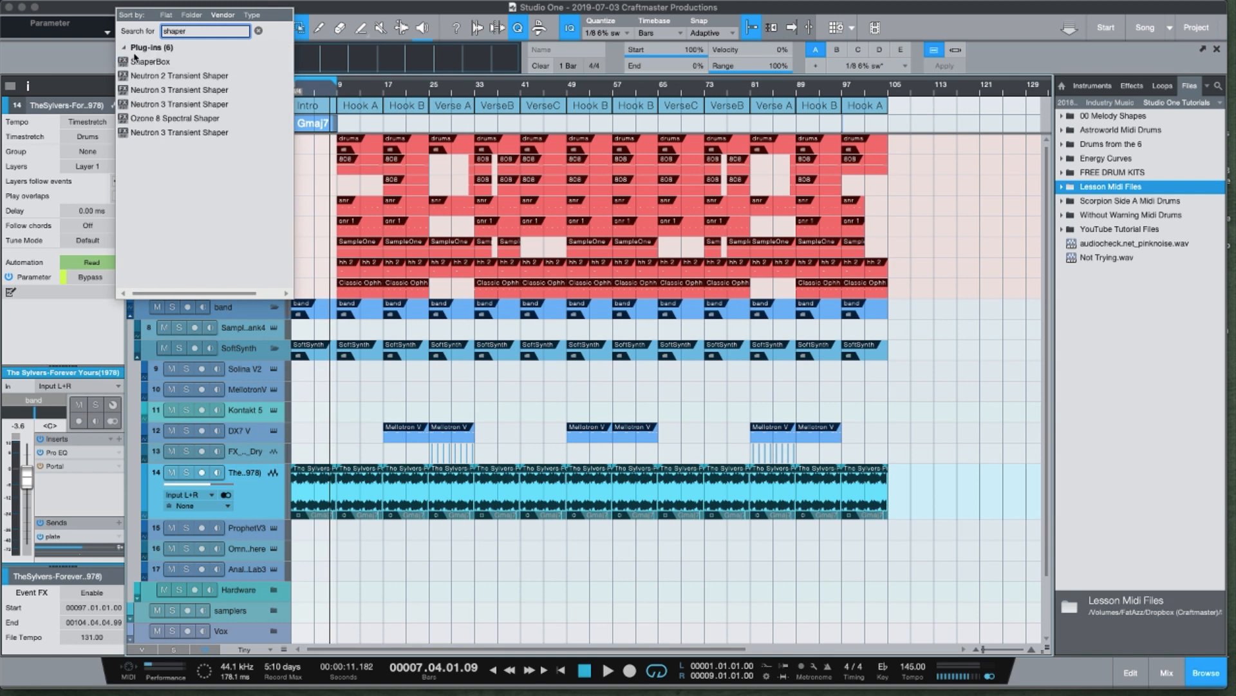
double_click(136, 59)
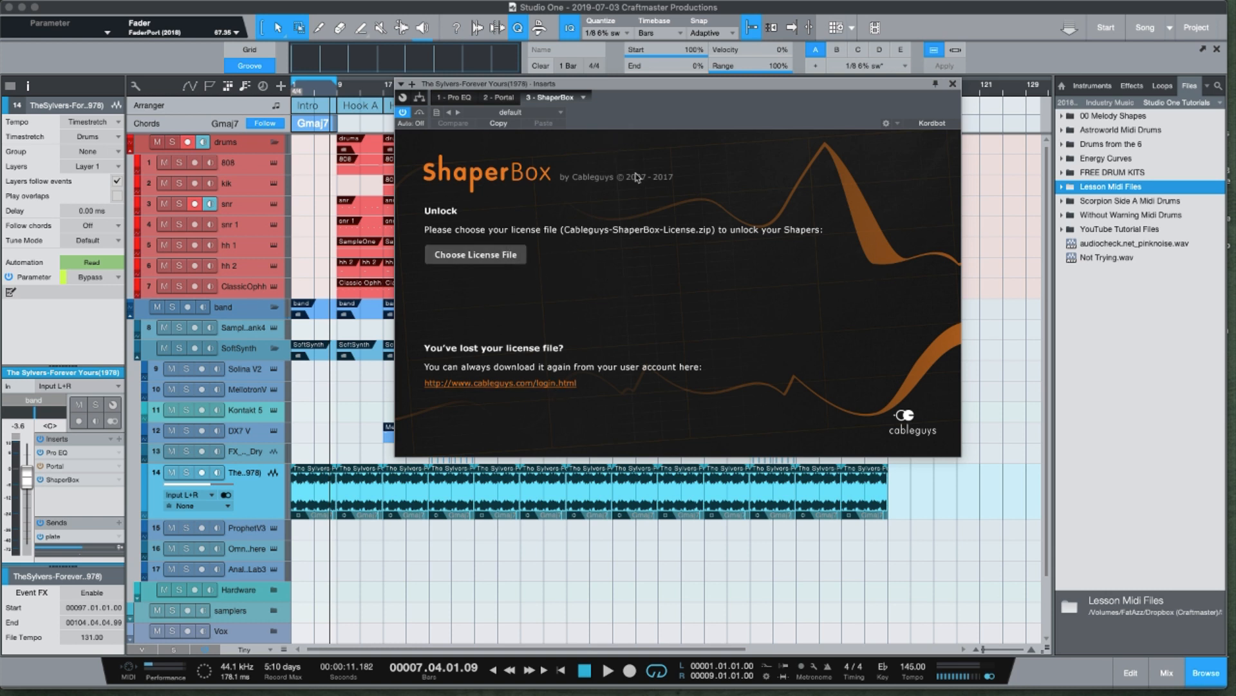
click(953, 84)
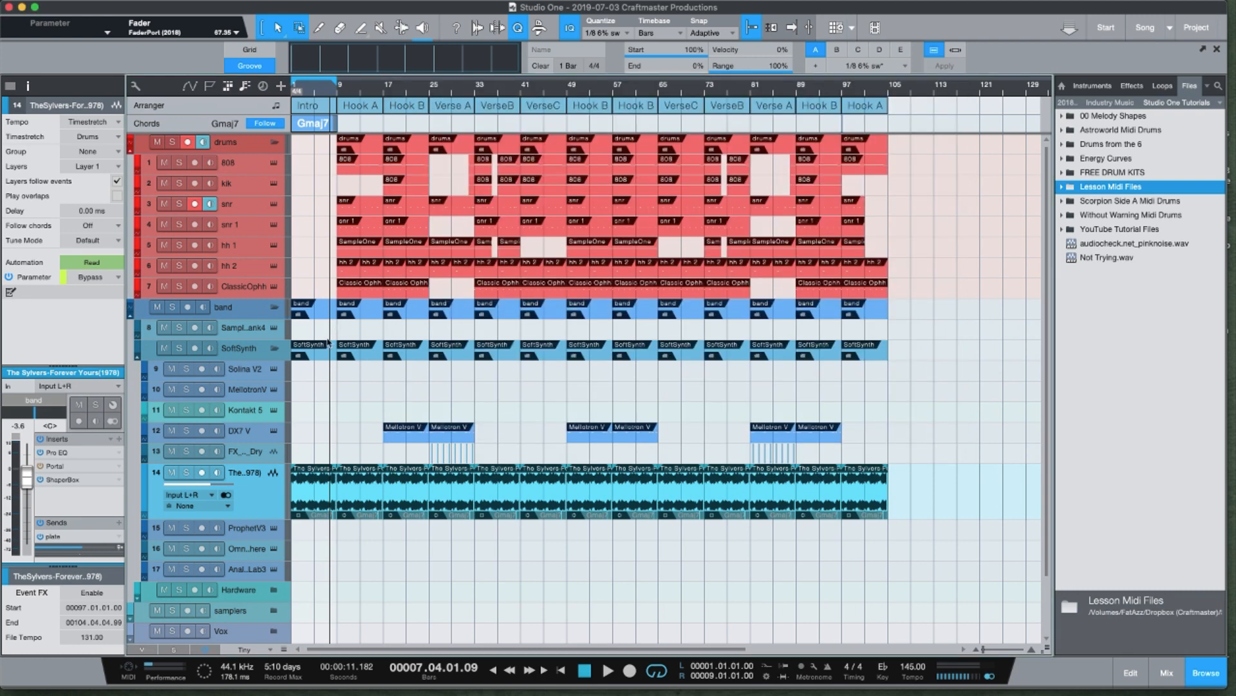
right_click(98, 485)
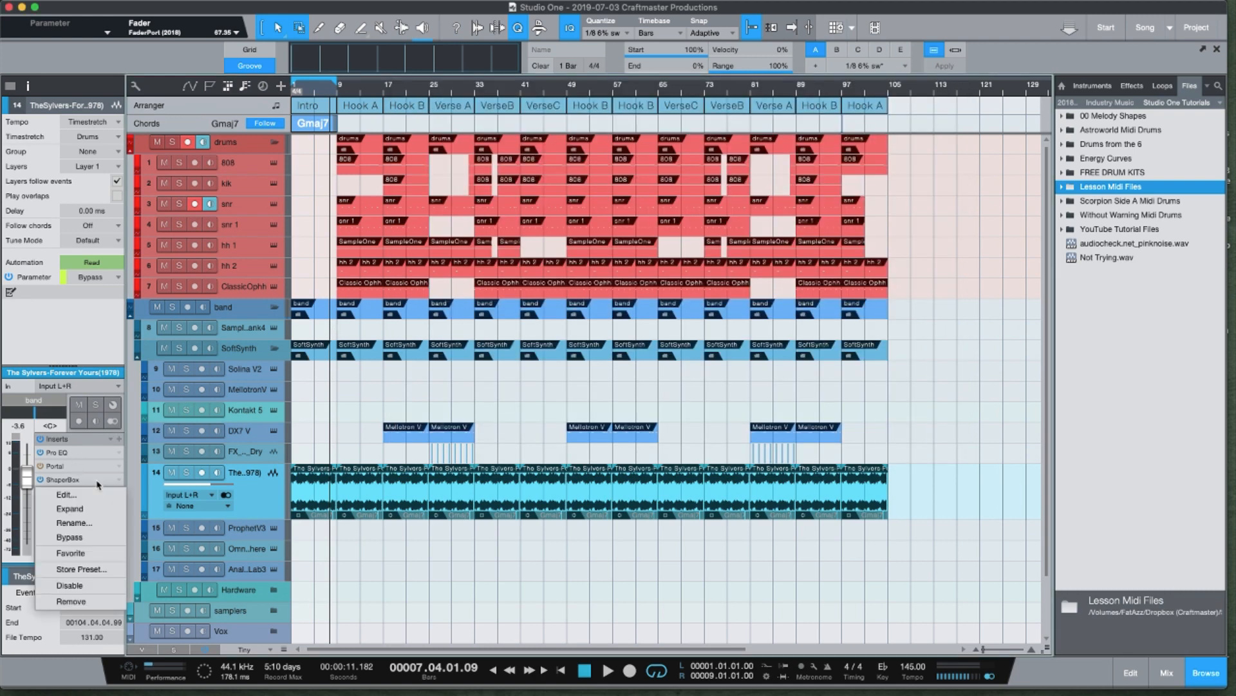
click(102, 608)
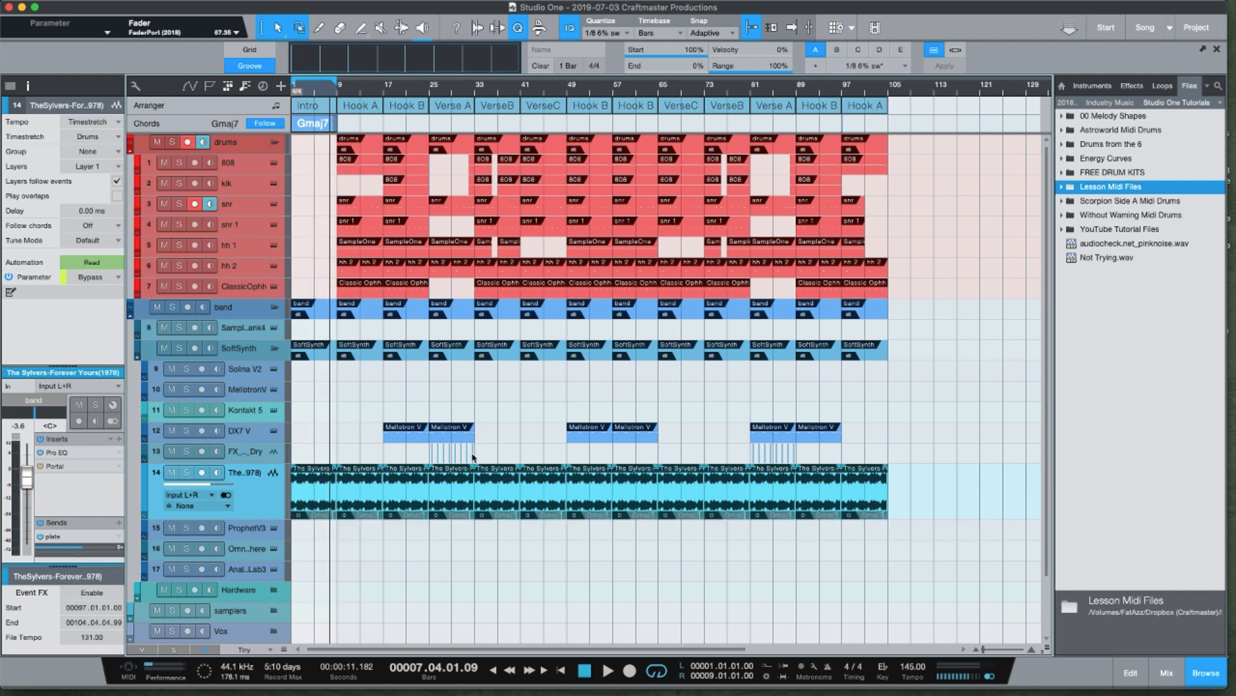
- Reopen Portal and show the Sylvers track's Bypass automation, placing the plug-in window below that lane
scroll(161, 462, down, 1)
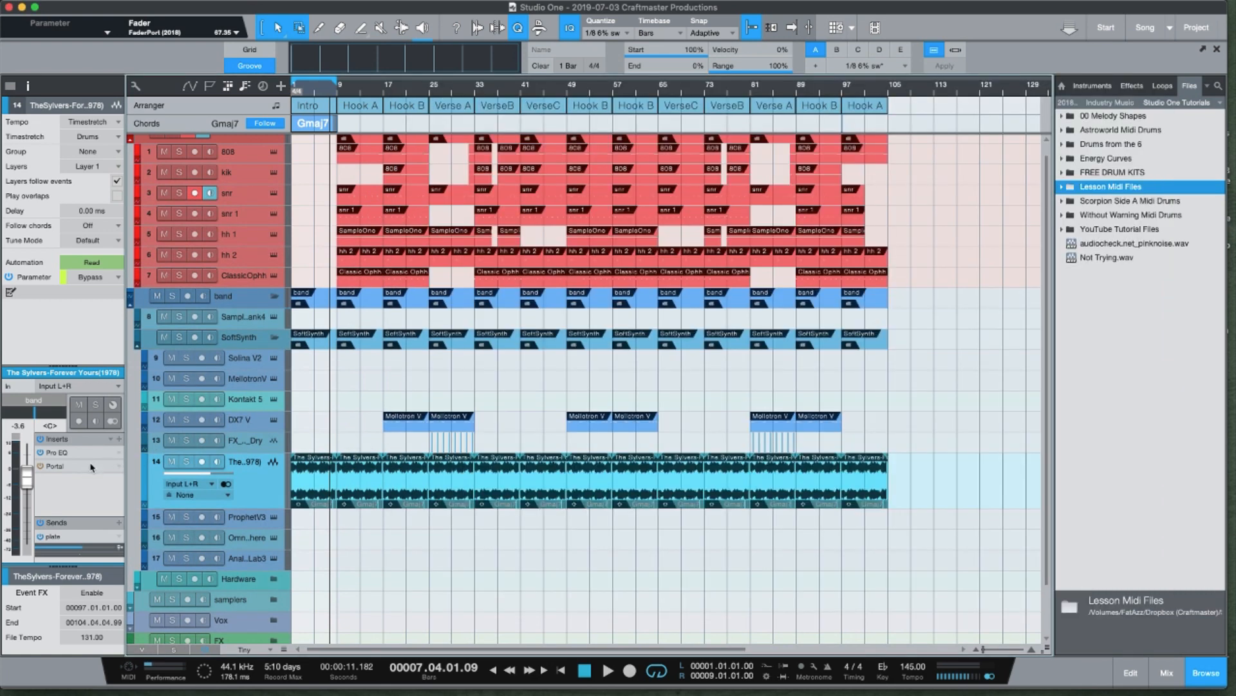
click(92, 467)
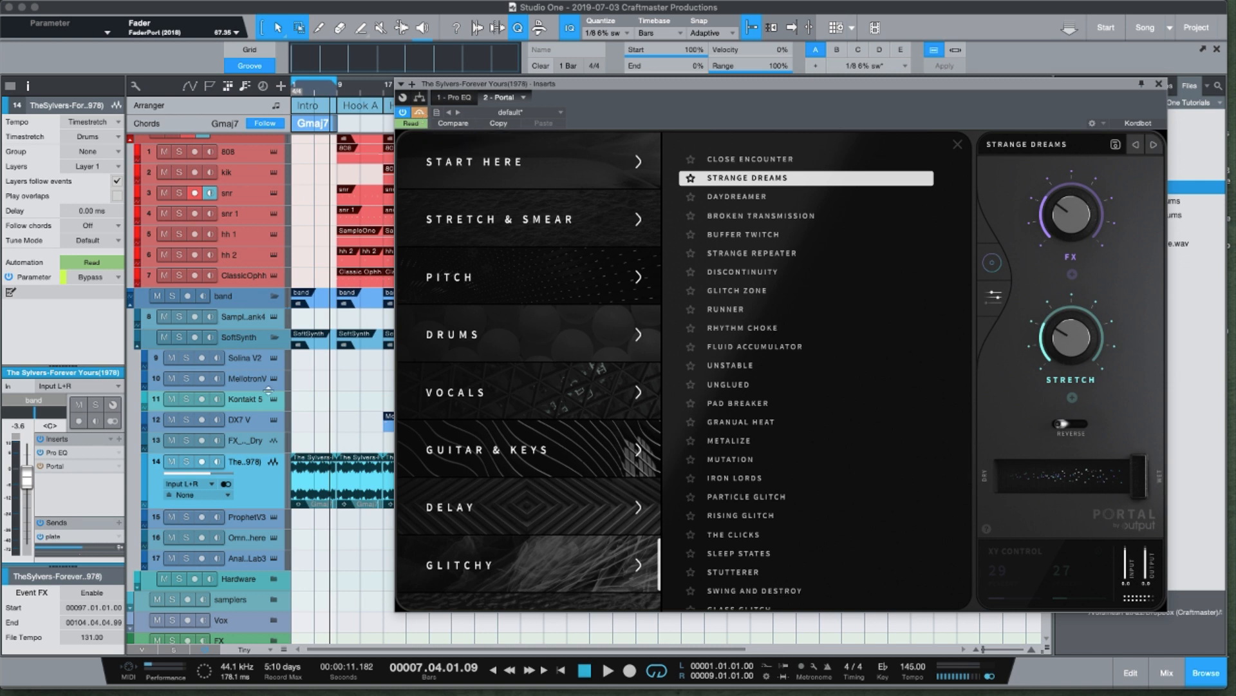
key(a)
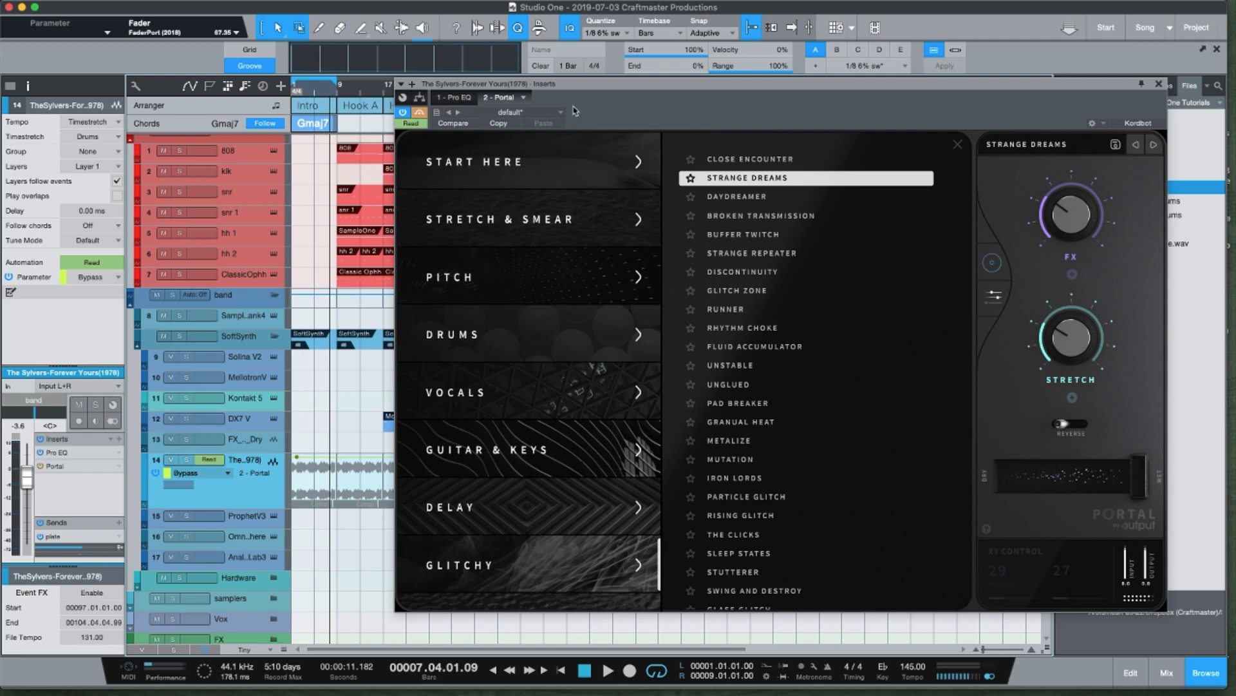
drag(584, 88, 419, 502)
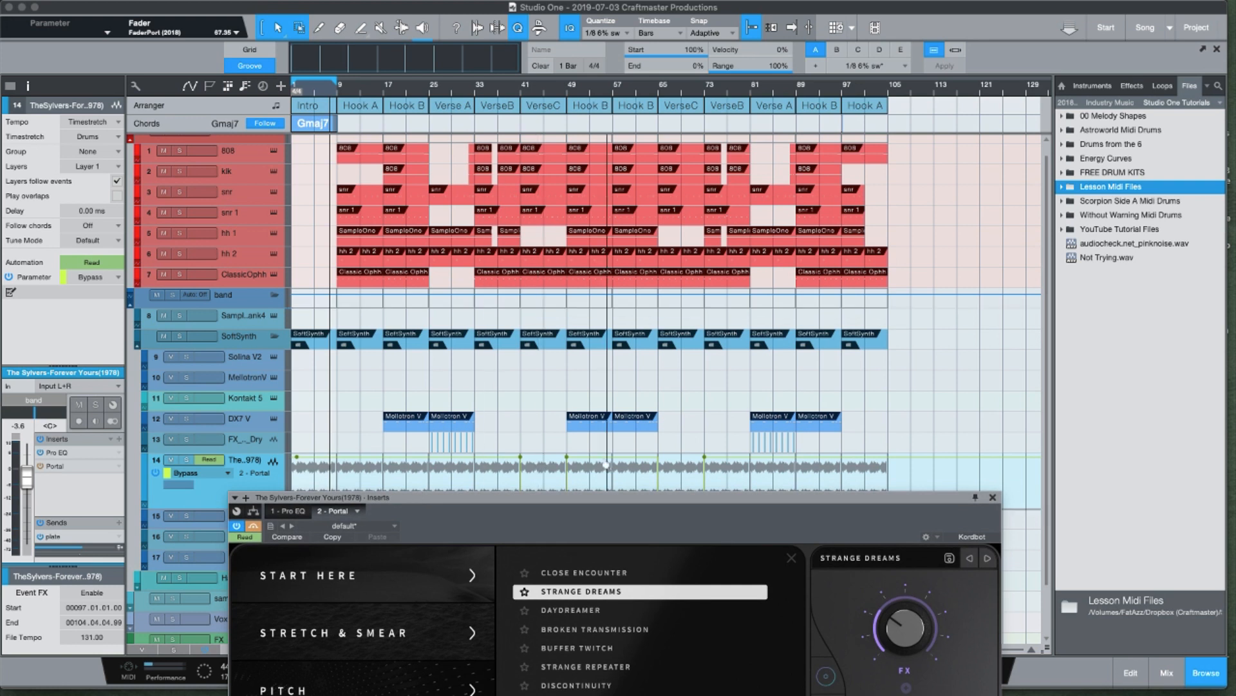
drag(684, 496, 684, 519)
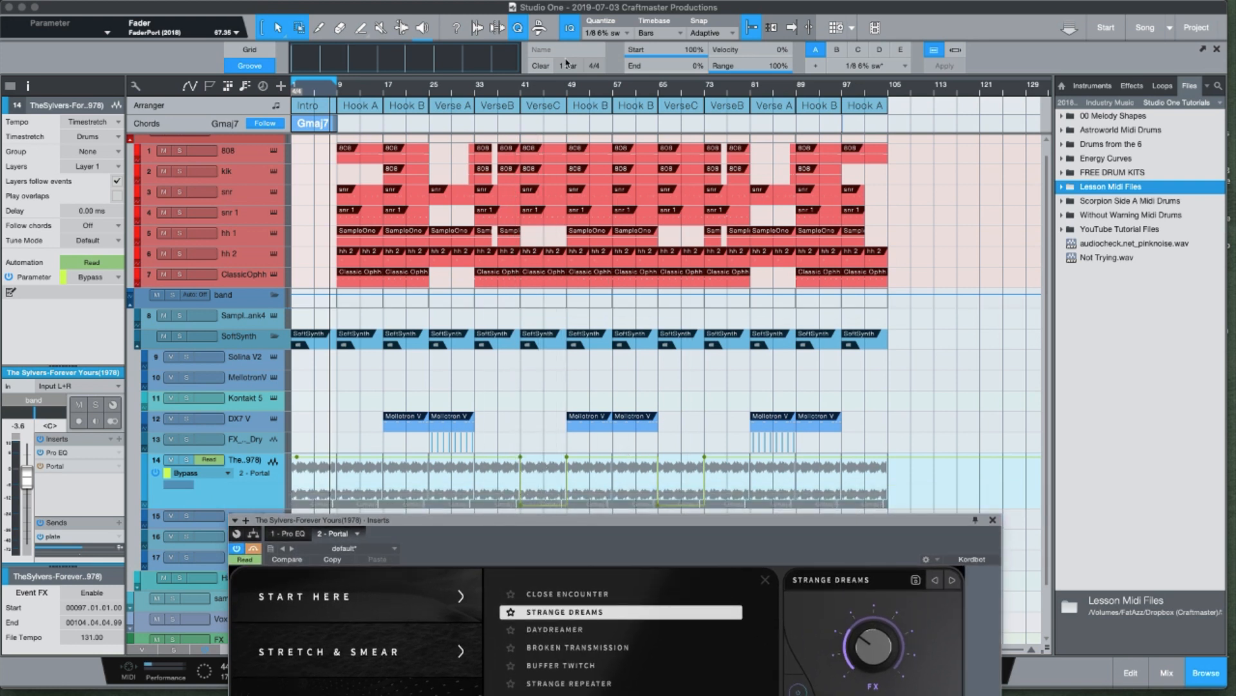
- Solo the Sylvers track, audition Portal's bypass automation from just before Verse C at bar 41, and close Portal
drag(526, 85, 536, 114)
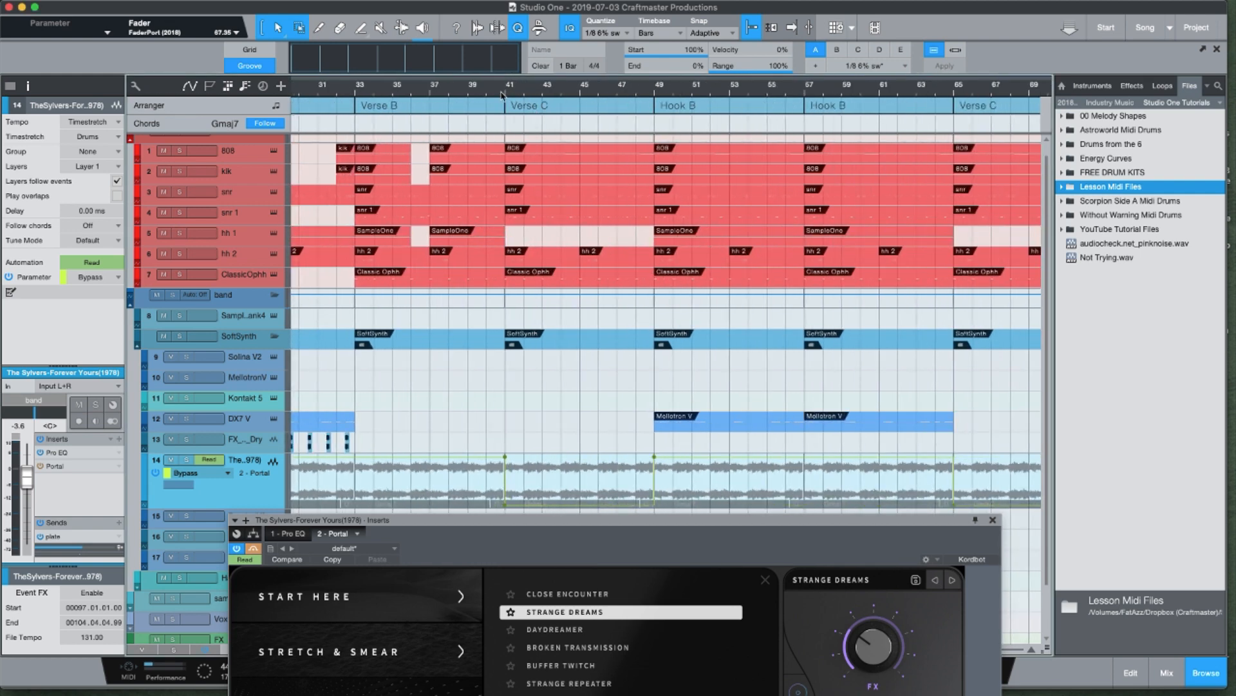
click(471, 91)
key(space)
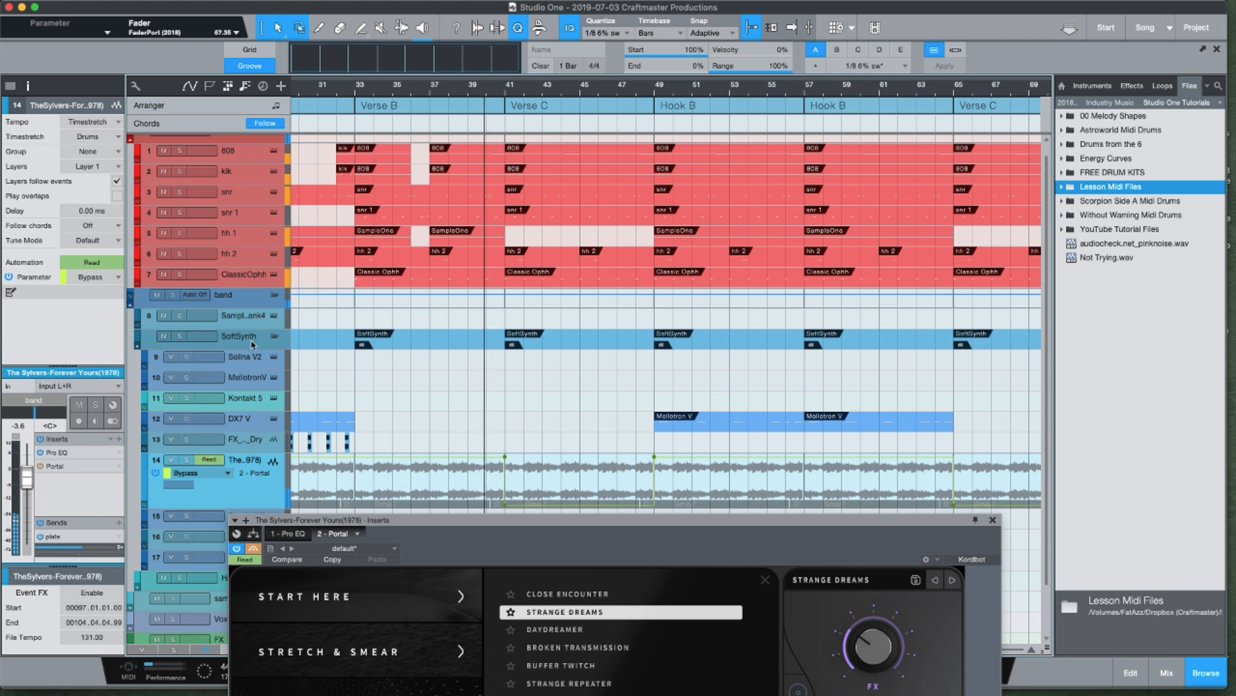
click(186, 460)
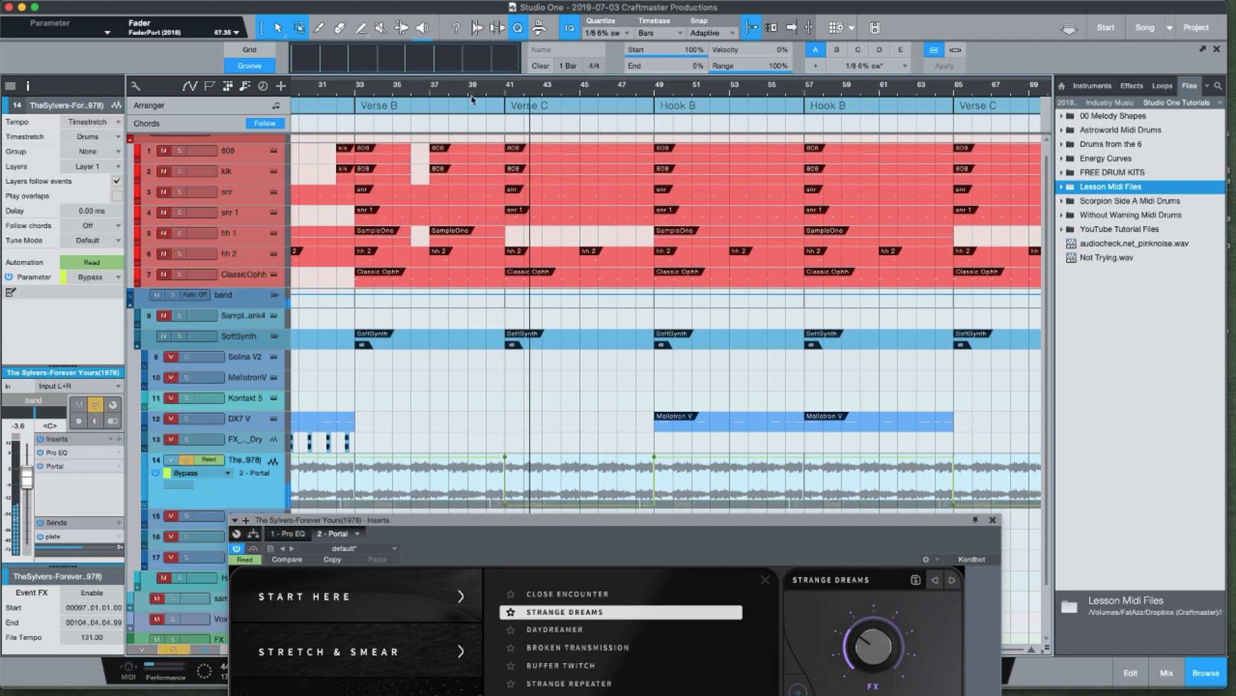
click(470, 94)
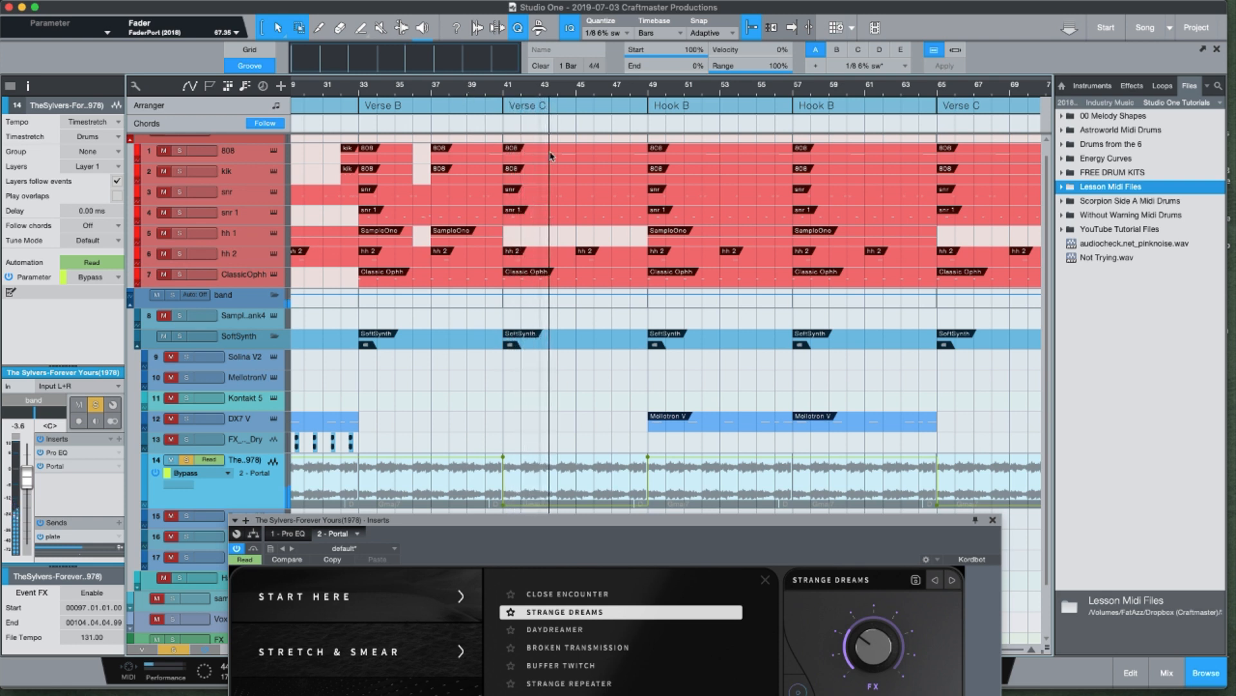
drag(689, 522, 689, 114)
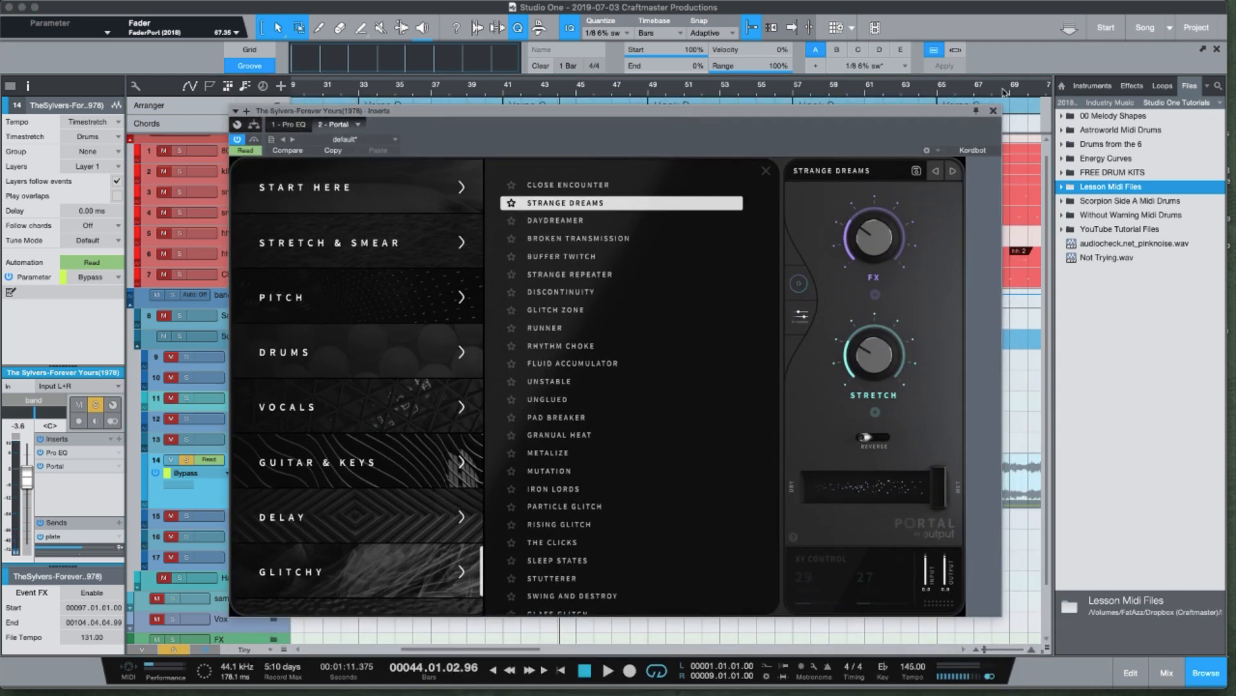
click(993, 112)
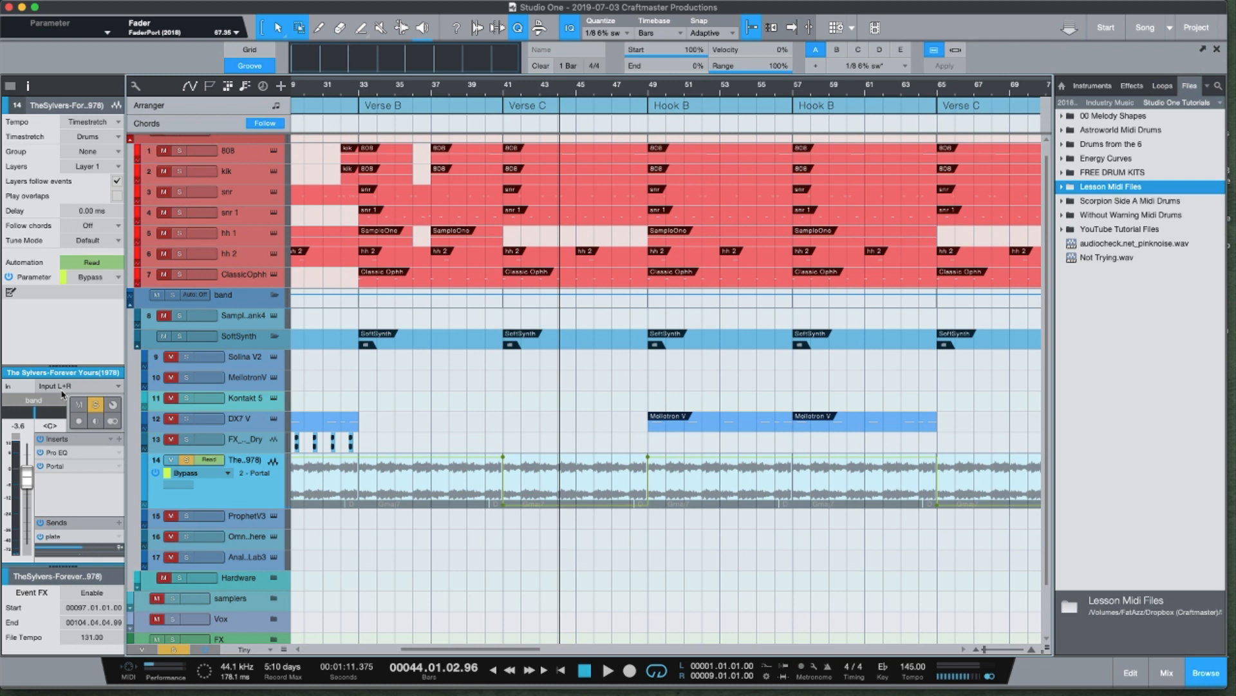
- Add Looperator to the Sylvers track's inserts
click(119, 439)
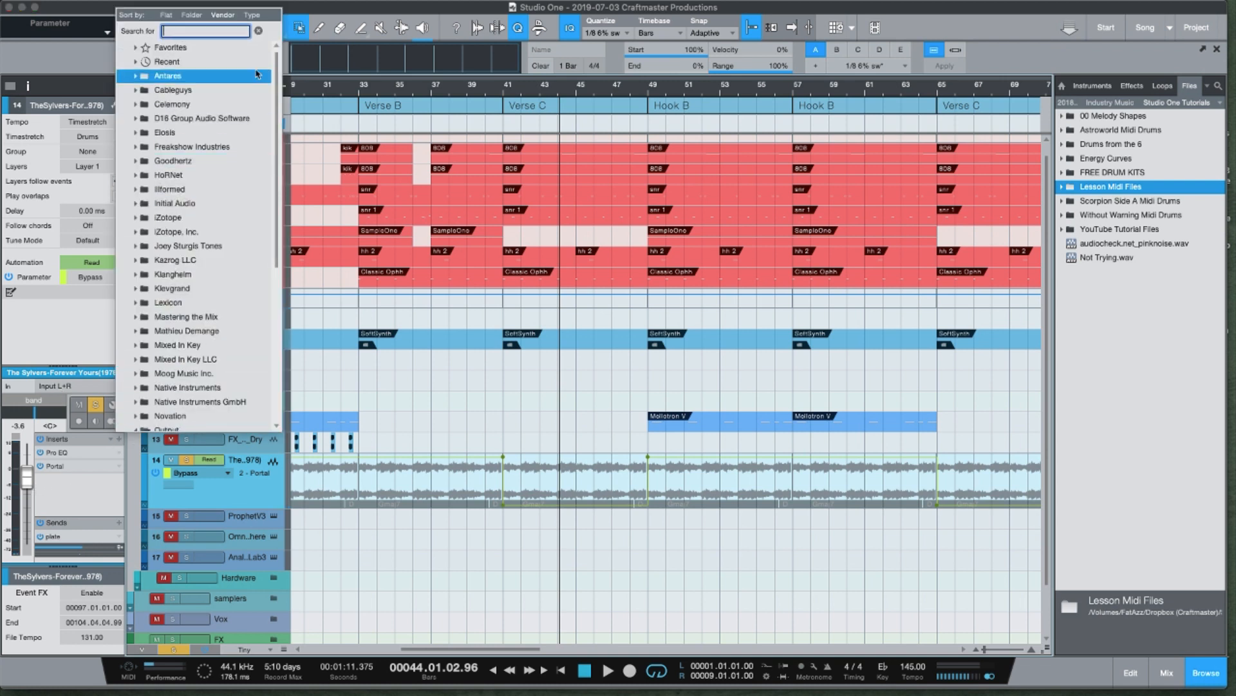
text(loop)
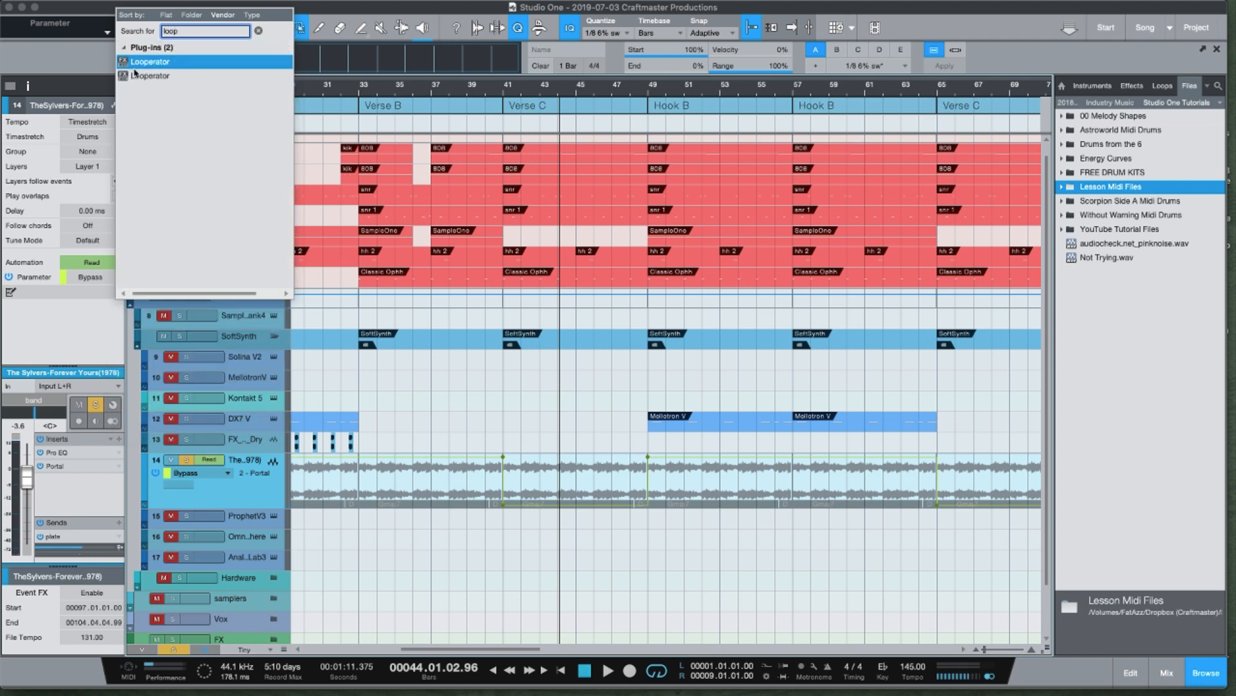
key(Escape)
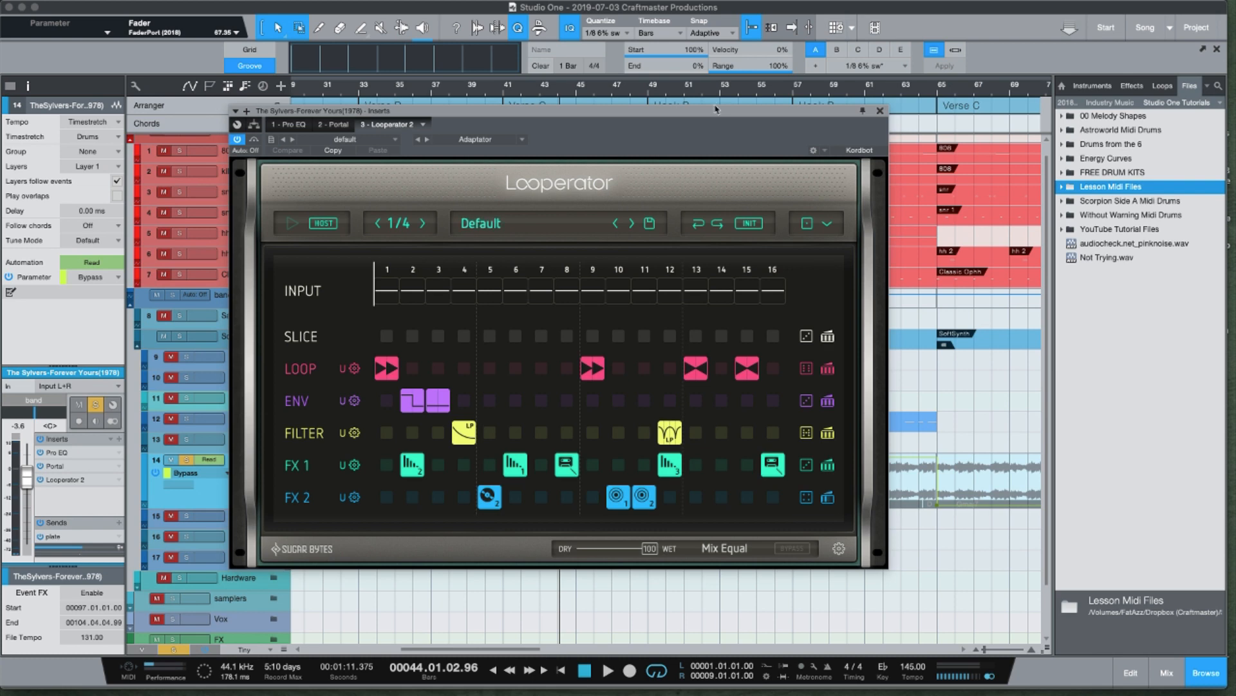
- Move the Looperator window clear of the track list and reset its default pattern to an empty grid
drag(708, 114, 826, 160)
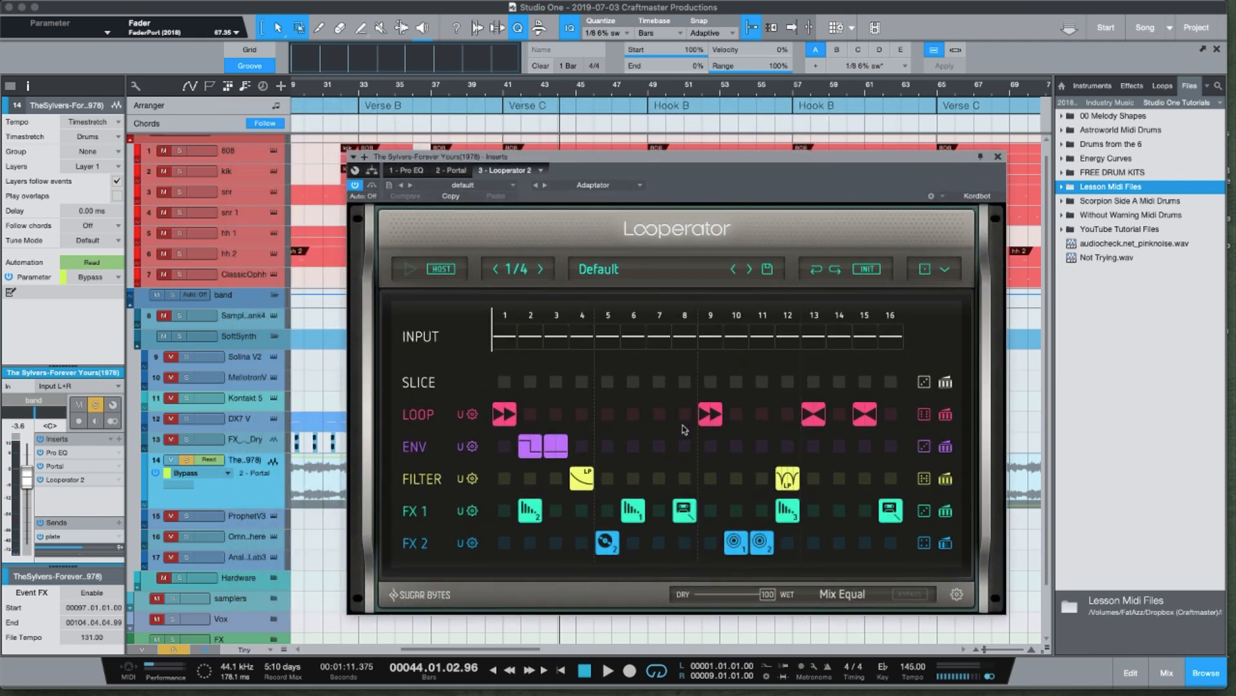
click(867, 269)
click(875, 299)
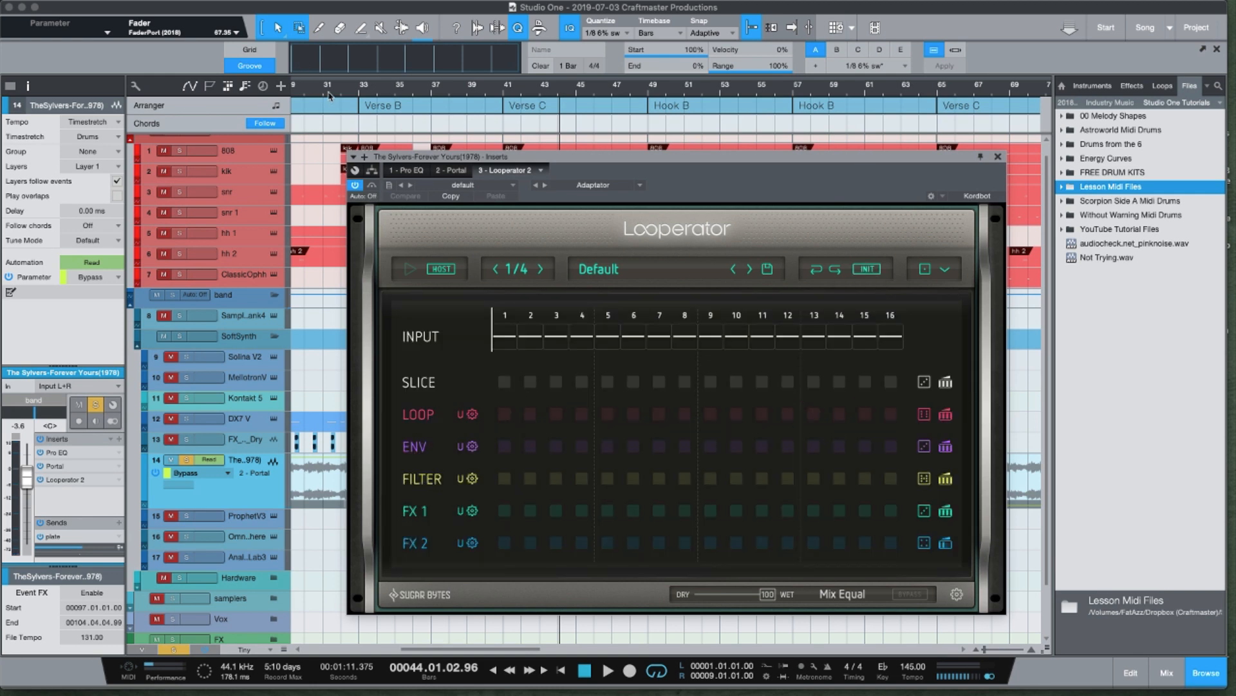
- Fit the whole song in the arrangement view and play it from the start
key(shift+f)
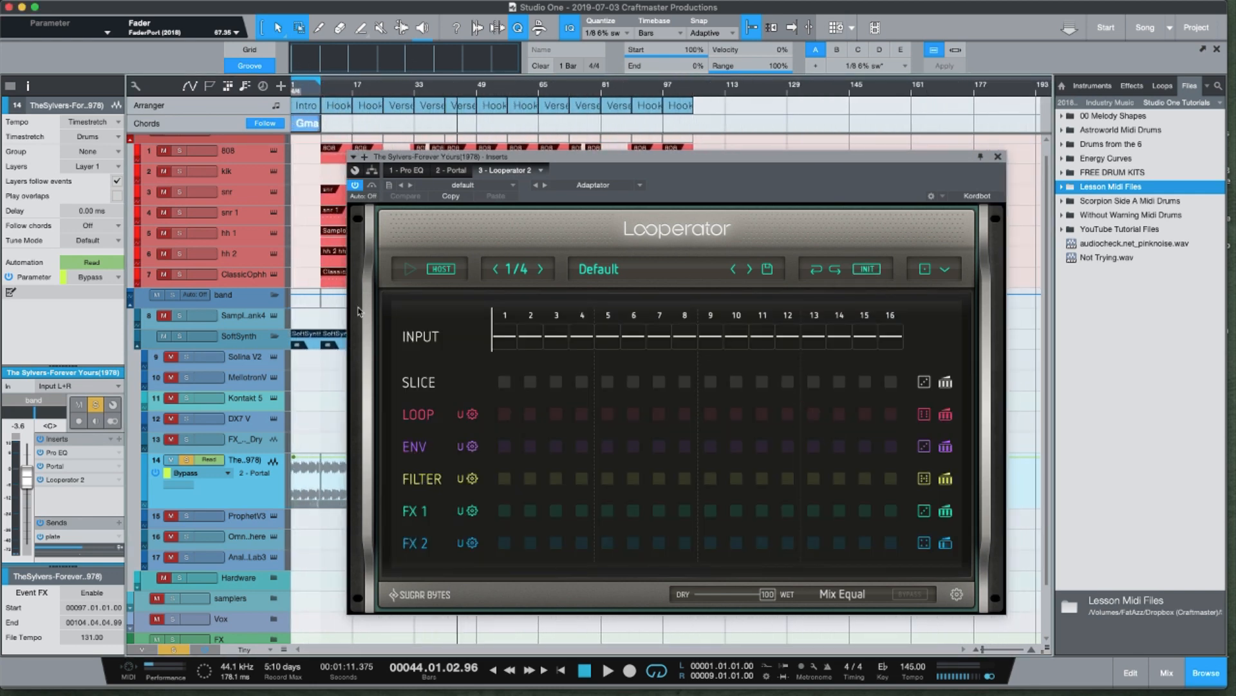
key(Return)
key(space)
- Place a double-arrow loop on step 9 of the LOOP row and a cassette-icon effect on step 12 of FX 1
click(712, 414)
click(635, 359)
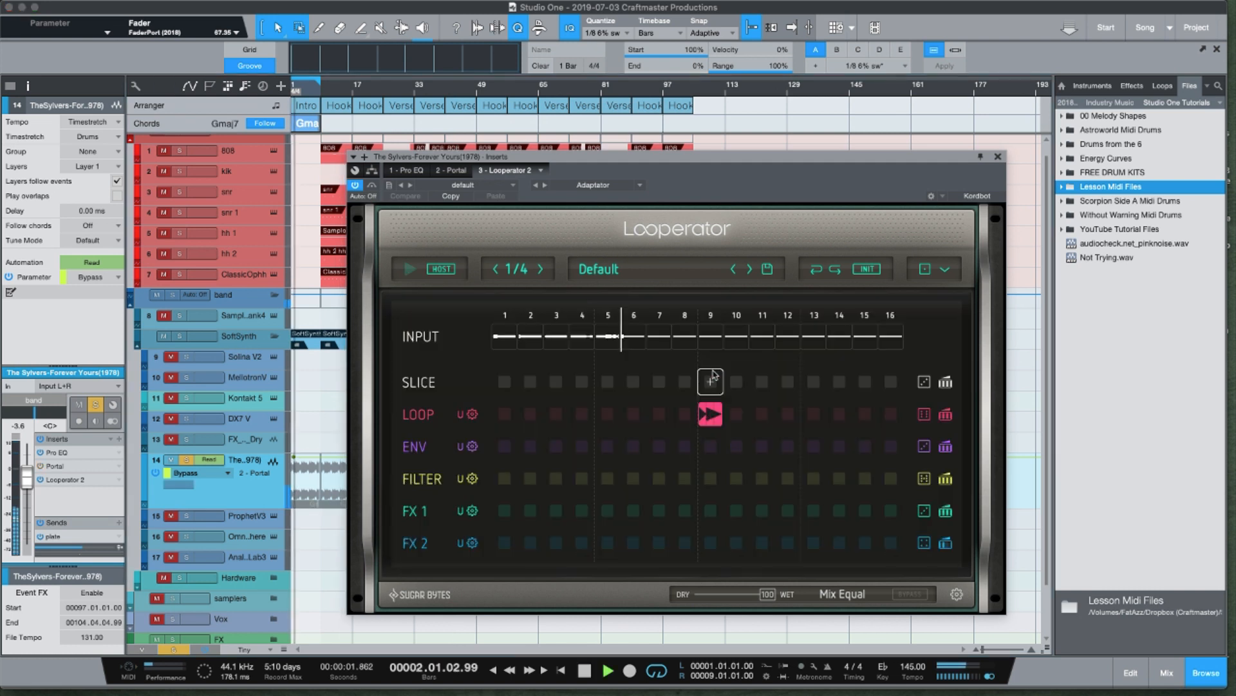
click(788, 511)
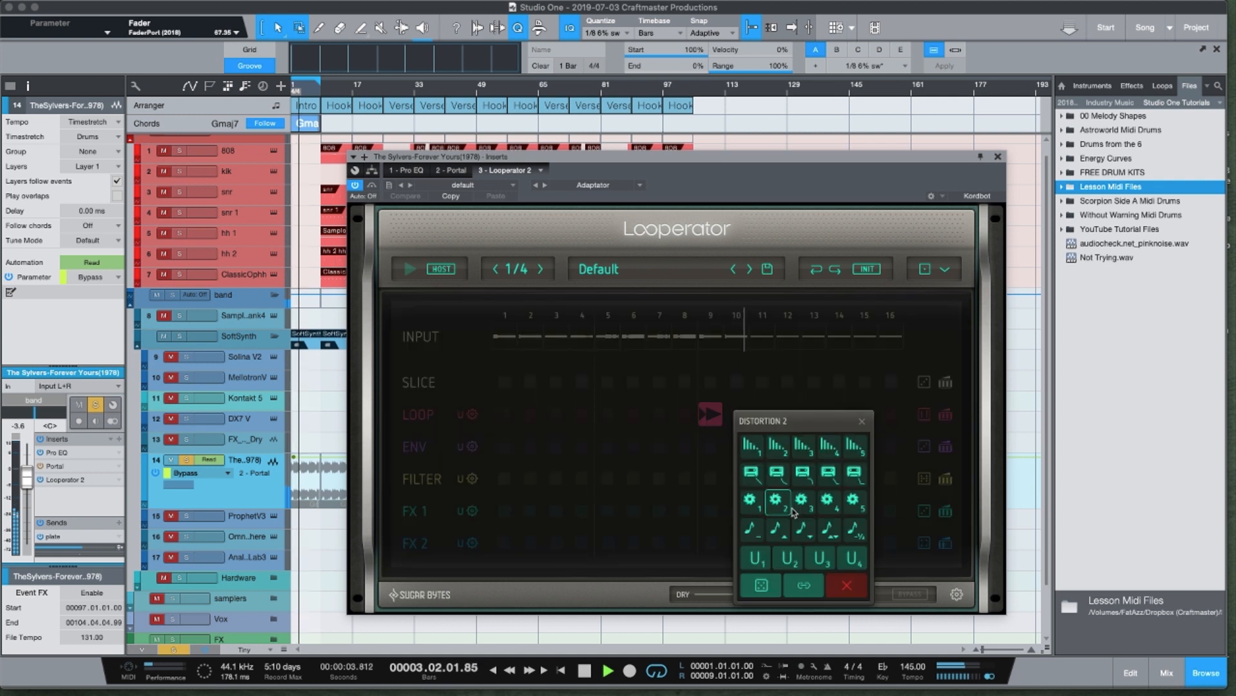
click(775, 476)
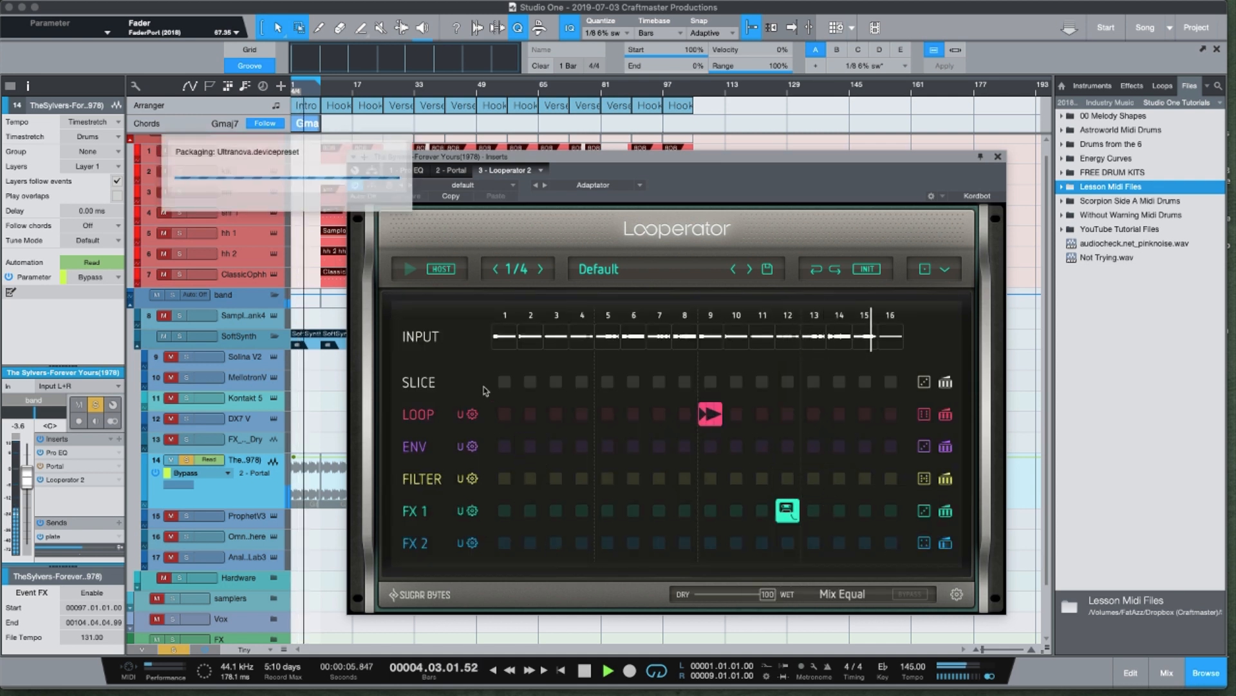
- Assign slice 3 to steps 5 and 7 of the SLICE row
click(532, 382)
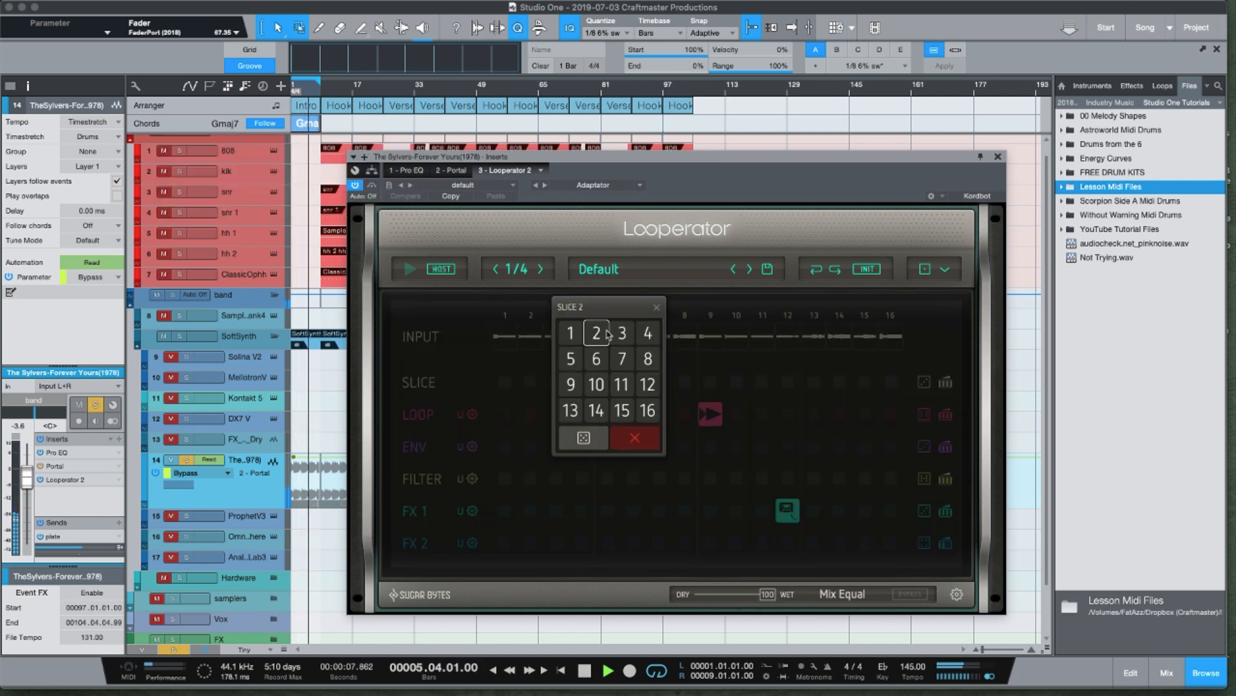
click(622, 333)
click(658, 382)
click(668, 329)
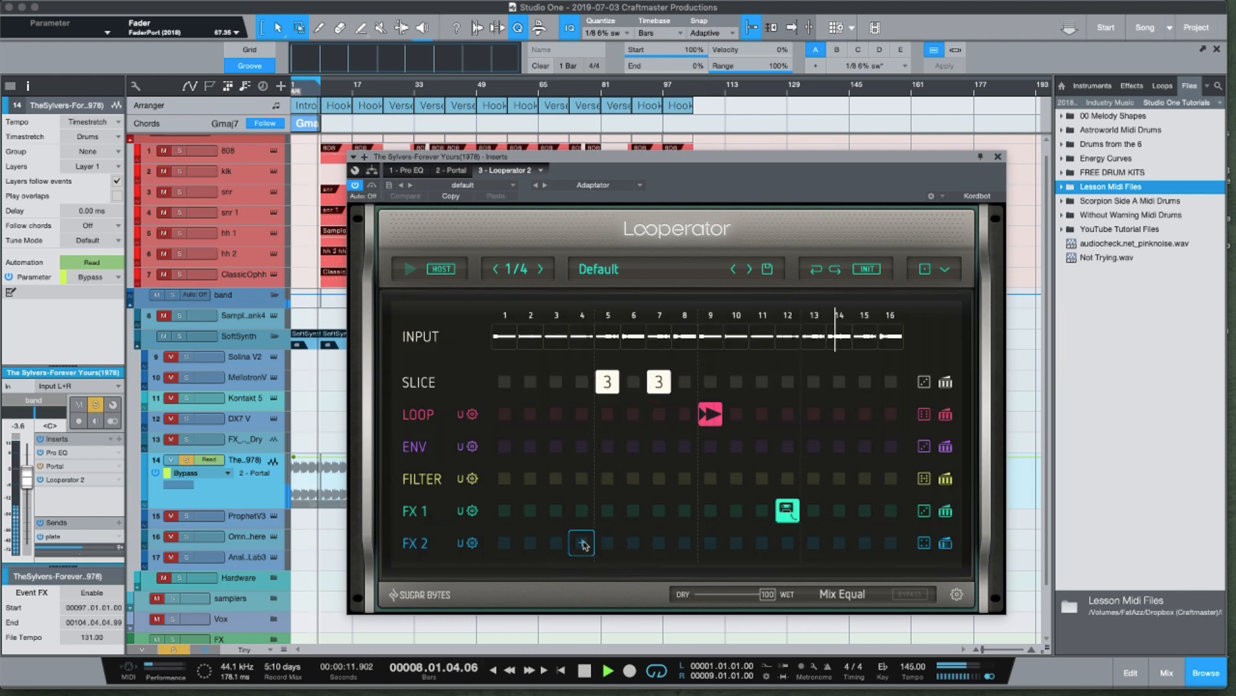
- Try an effect on step 5 of FX 2 and a distortion on step 15 of FX 1
click(603, 545)
click(654, 582)
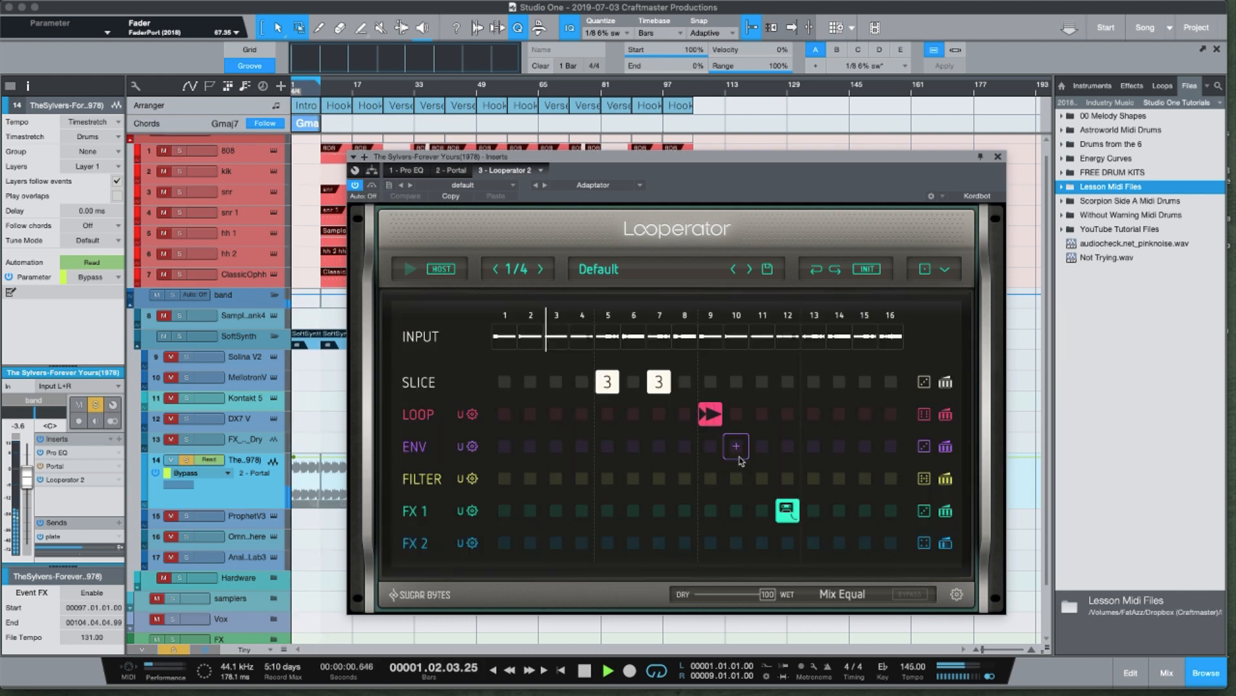
click(865, 510)
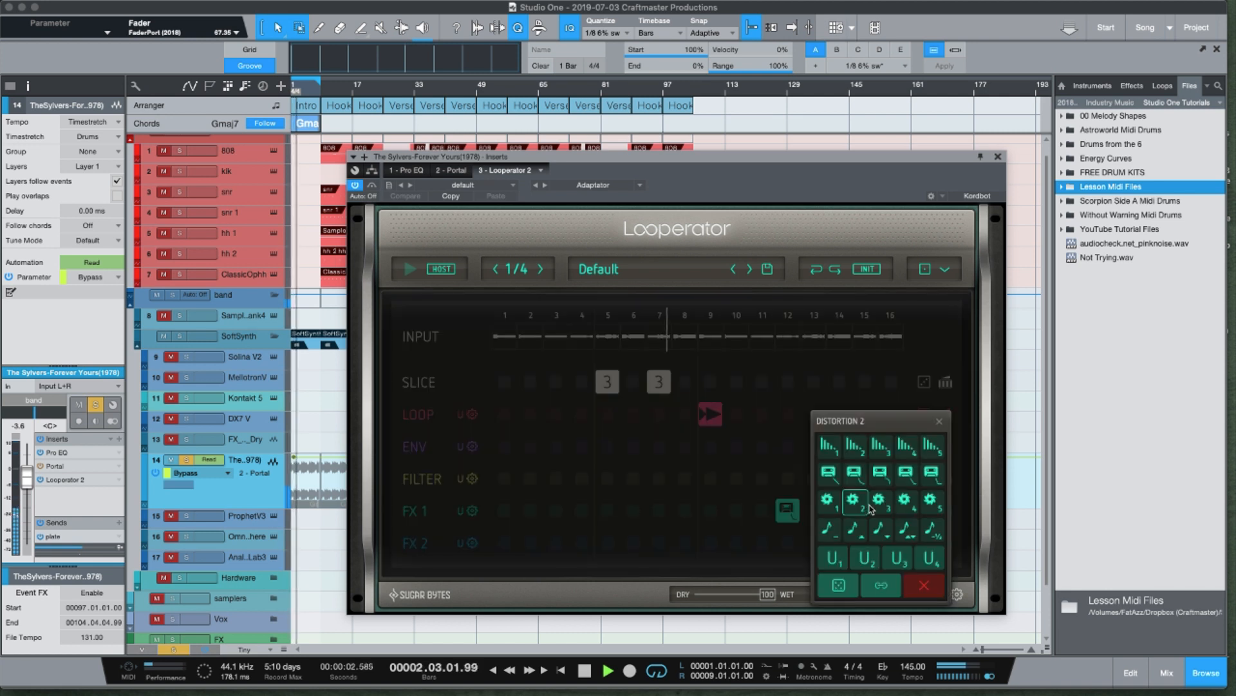
click(878, 500)
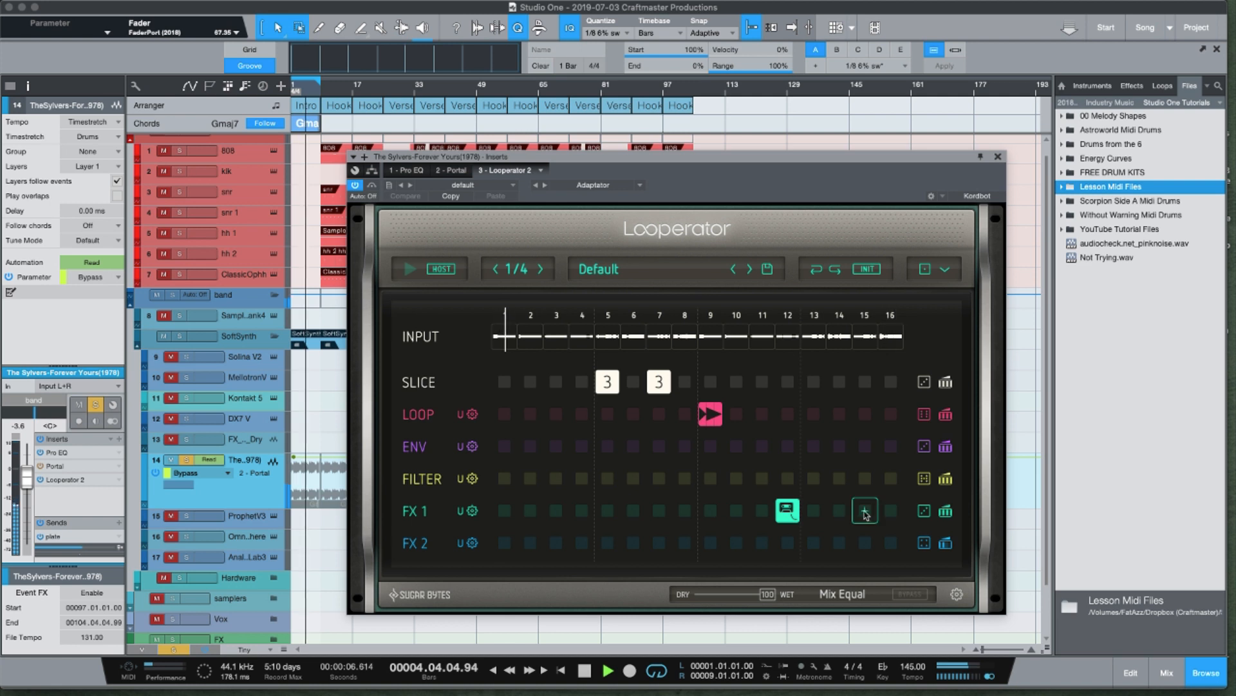
- Place a downward tonal delay on step 15 of FX 1 and a triple-arrow loop on step 7 of the LOOP row
click(865, 511)
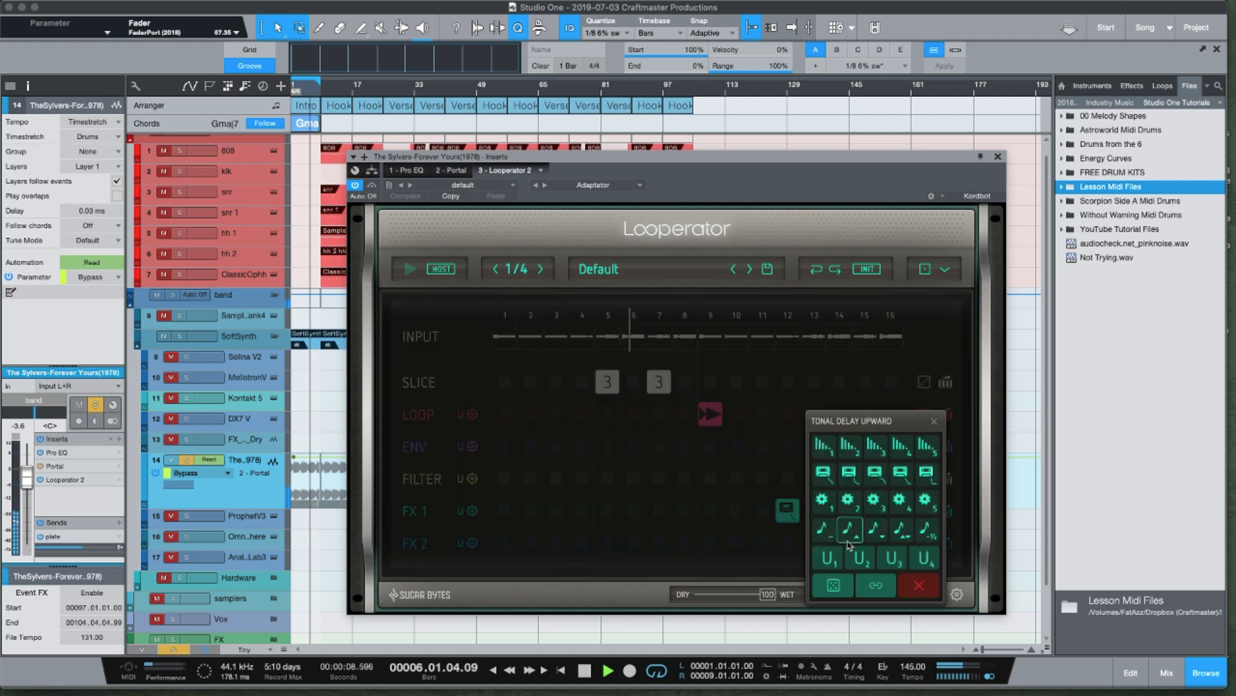
click(874, 538)
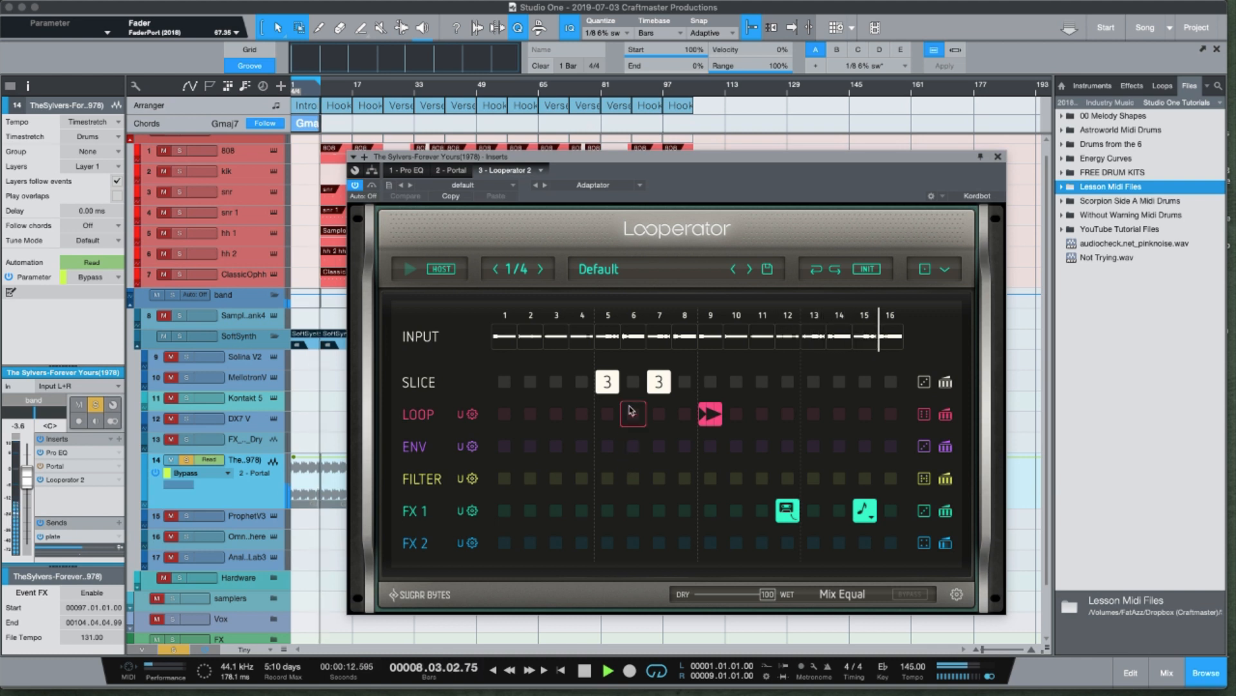
click(659, 414)
click(711, 356)
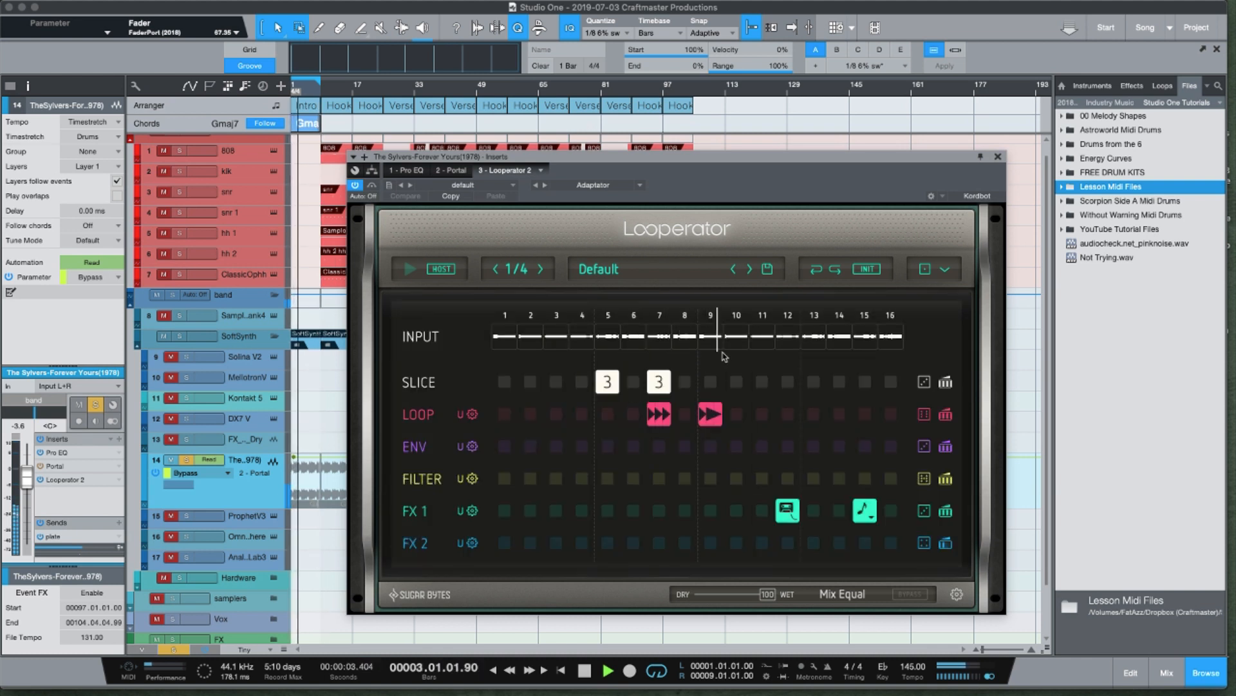
- Remove the loop from step 9, place Loop x6 on step 13 of the LOOP row, and stop playback
click(710, 414)
click(814, 414)
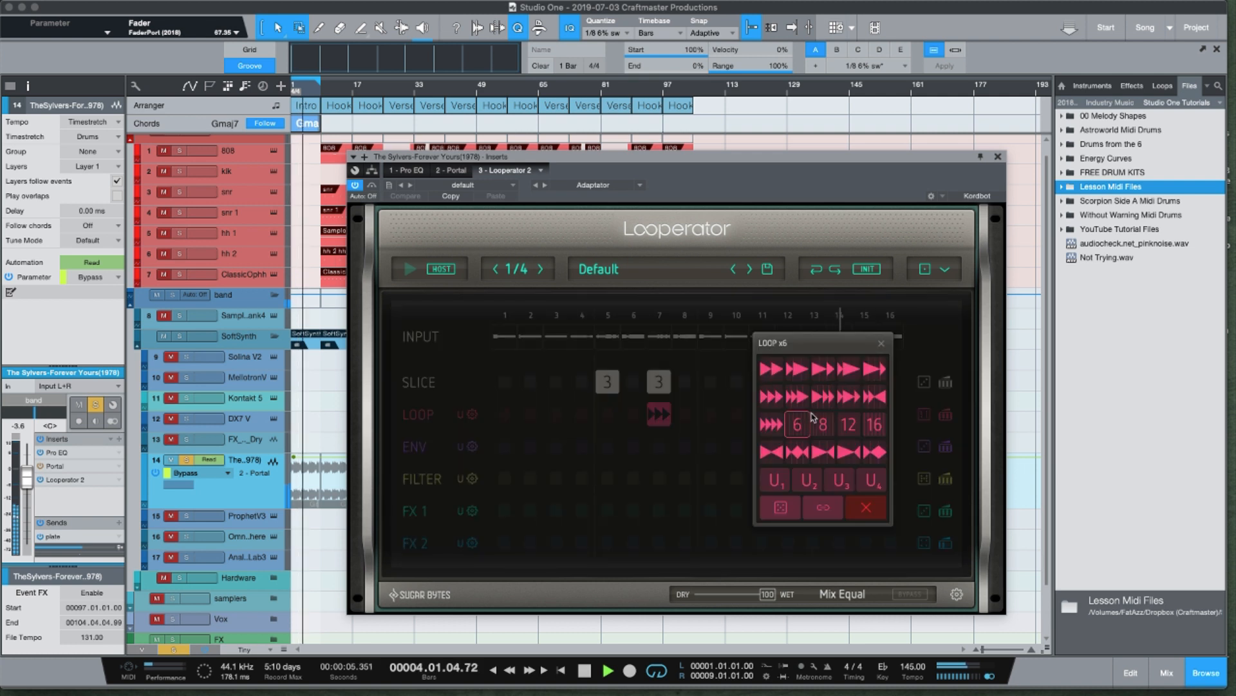
click(798, 424)
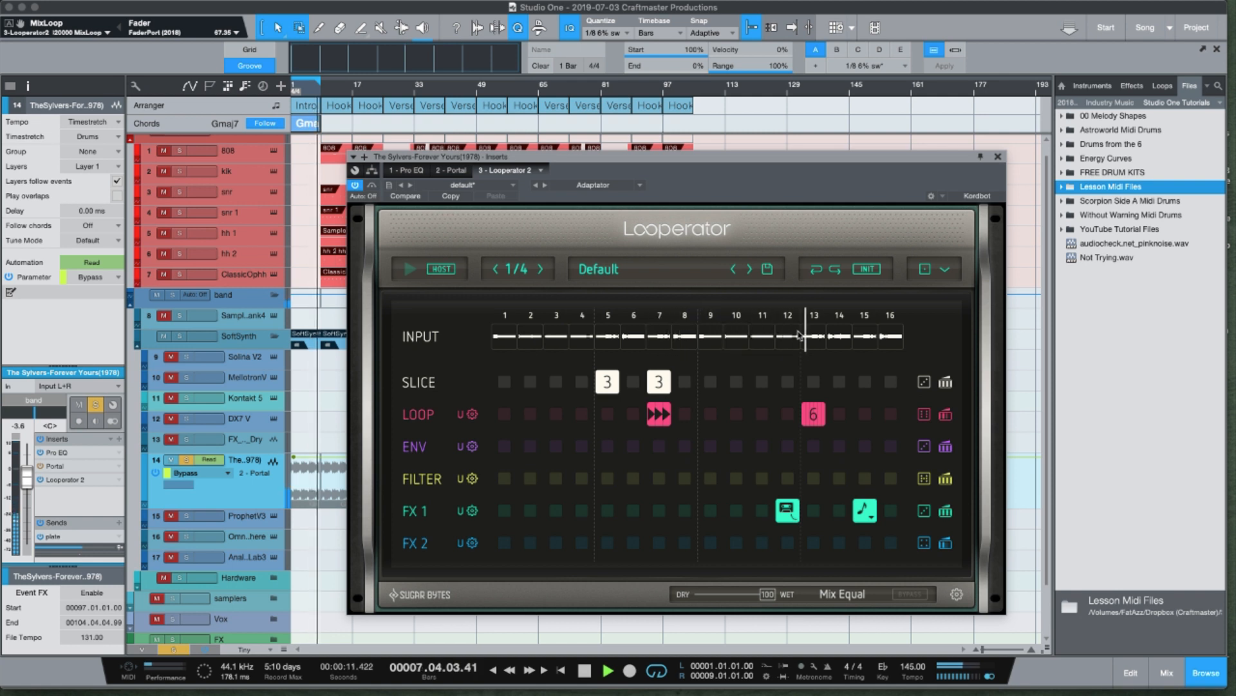
key(space)
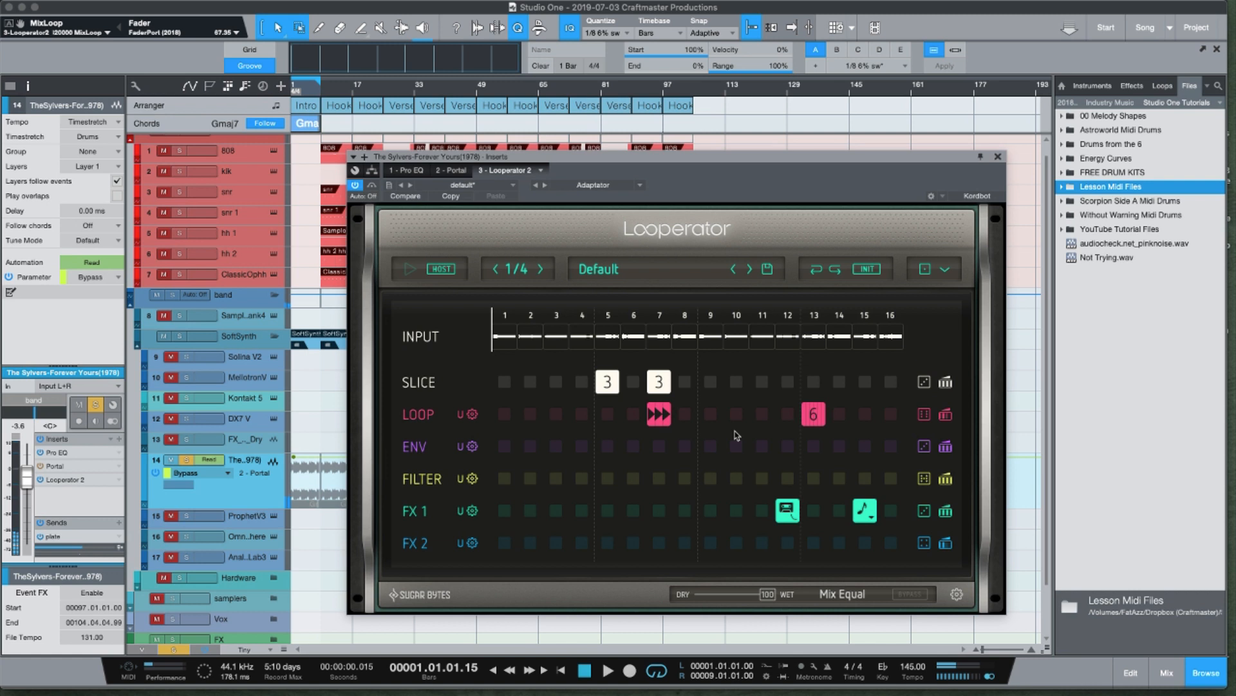
- Show the automation options for Looperator's bypass and close the plug-in window
right_click(373, 186)
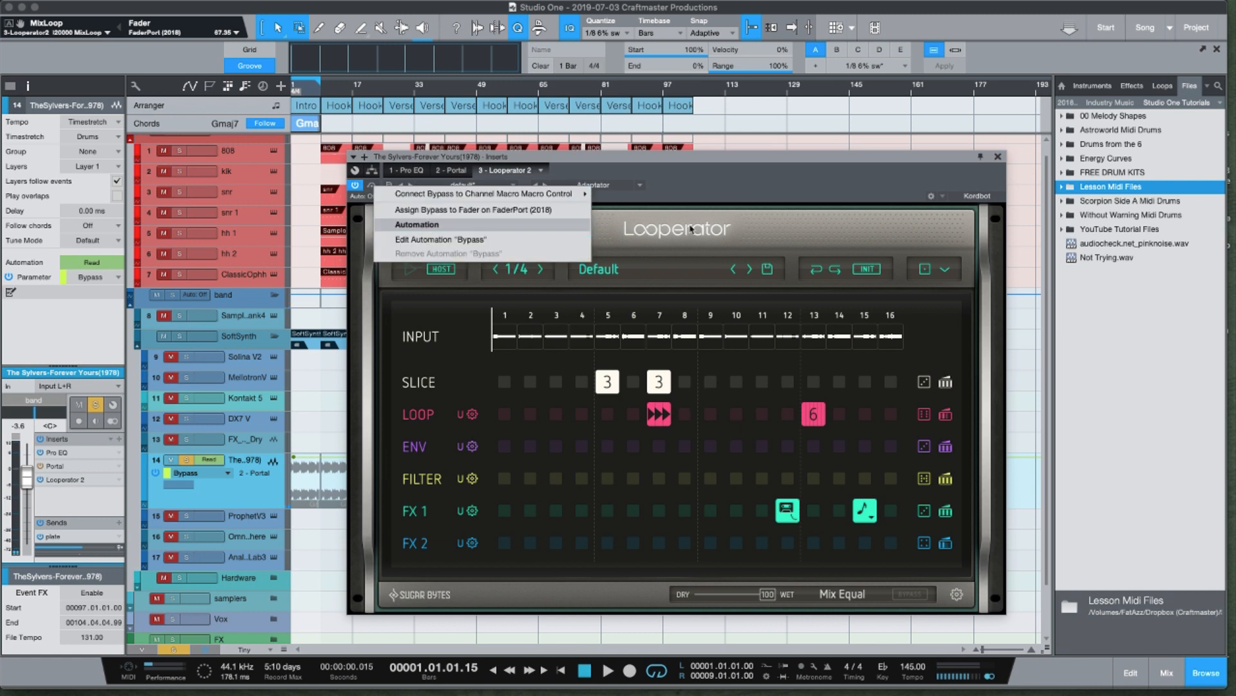
click(1002, 162)
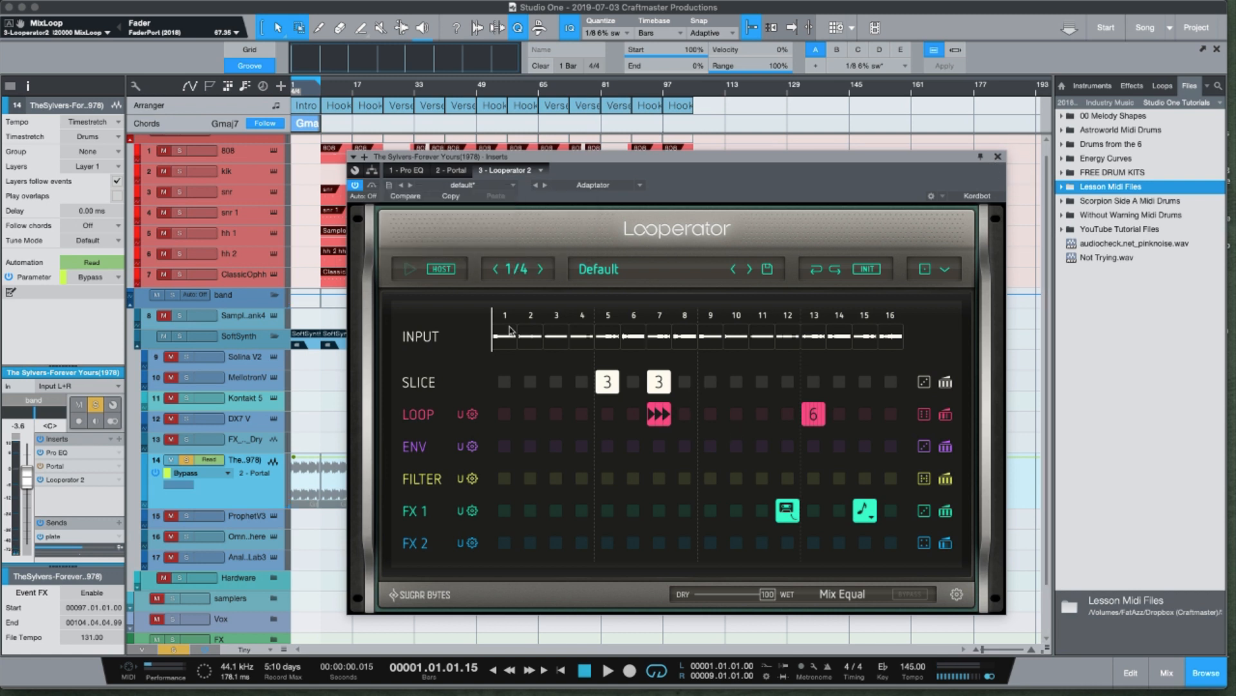
click(1000, 159)
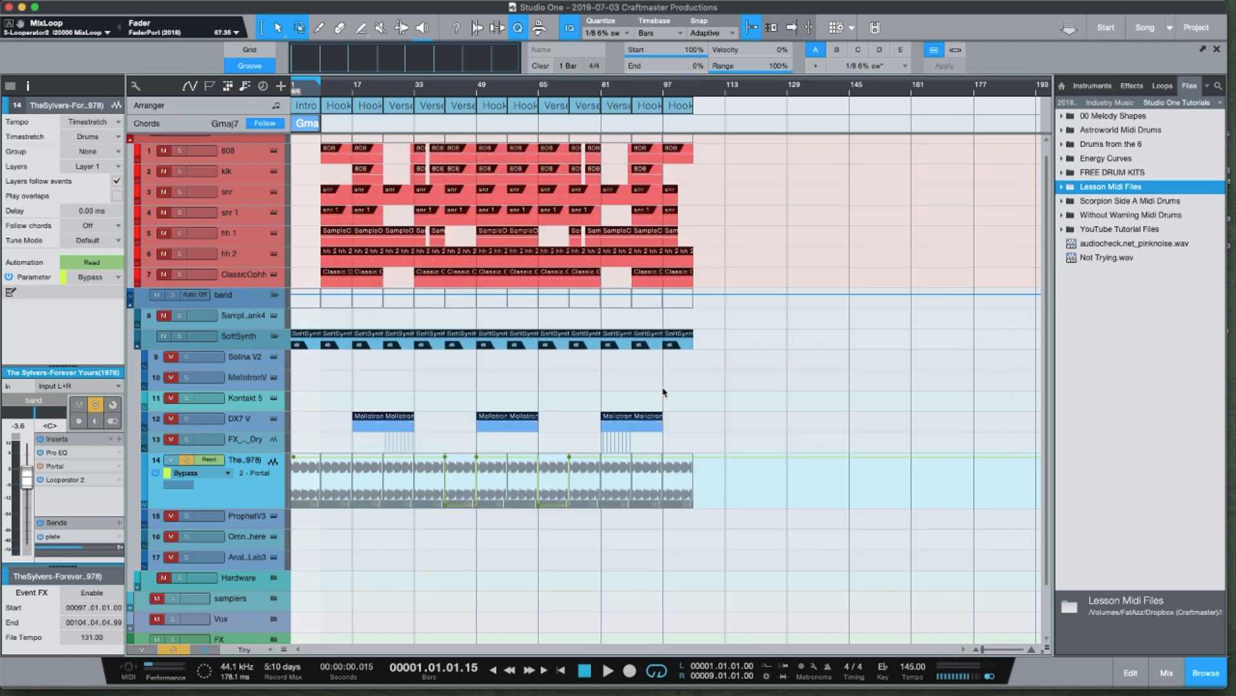